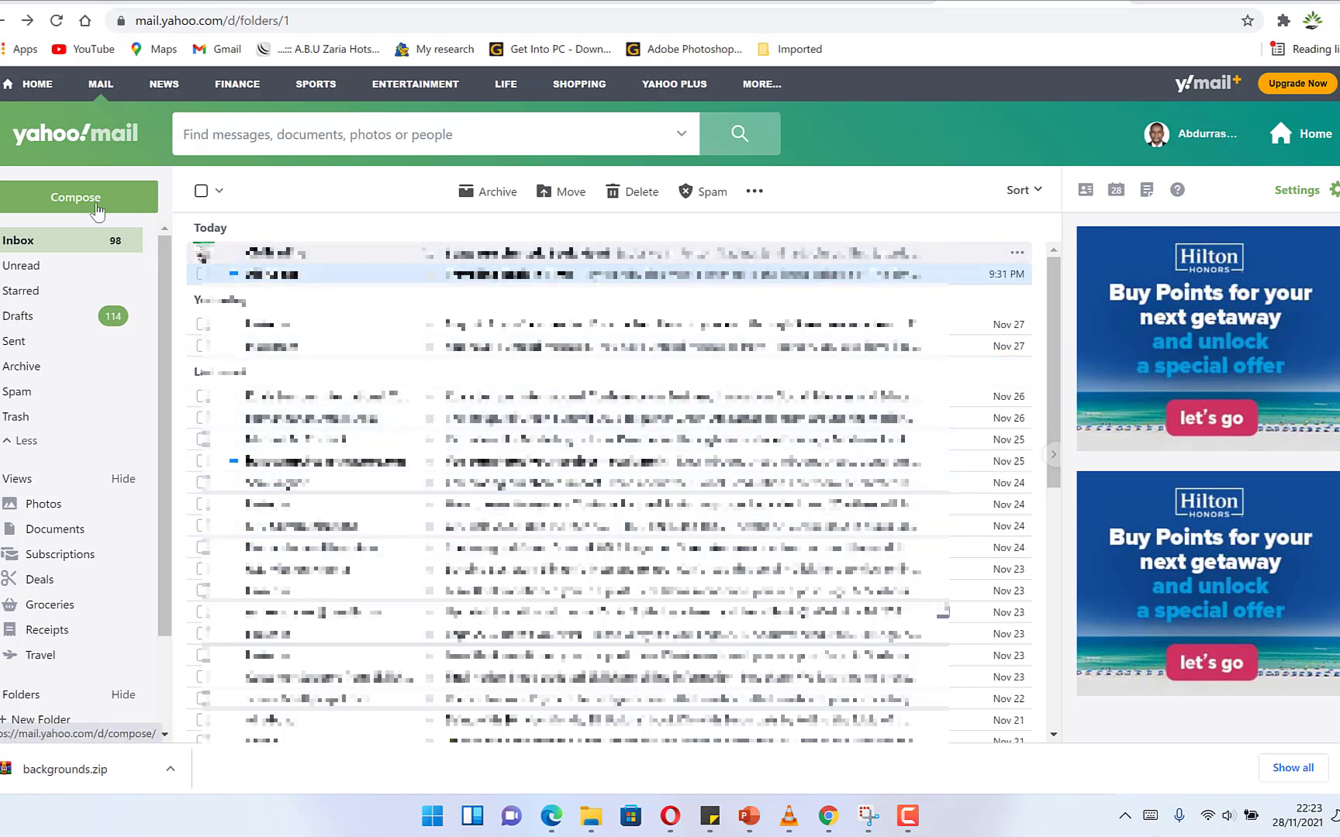
# Start a new email addressed to the EPIC Mentorship contact with the subject "Documents".
pyautogui.click(95, 206)
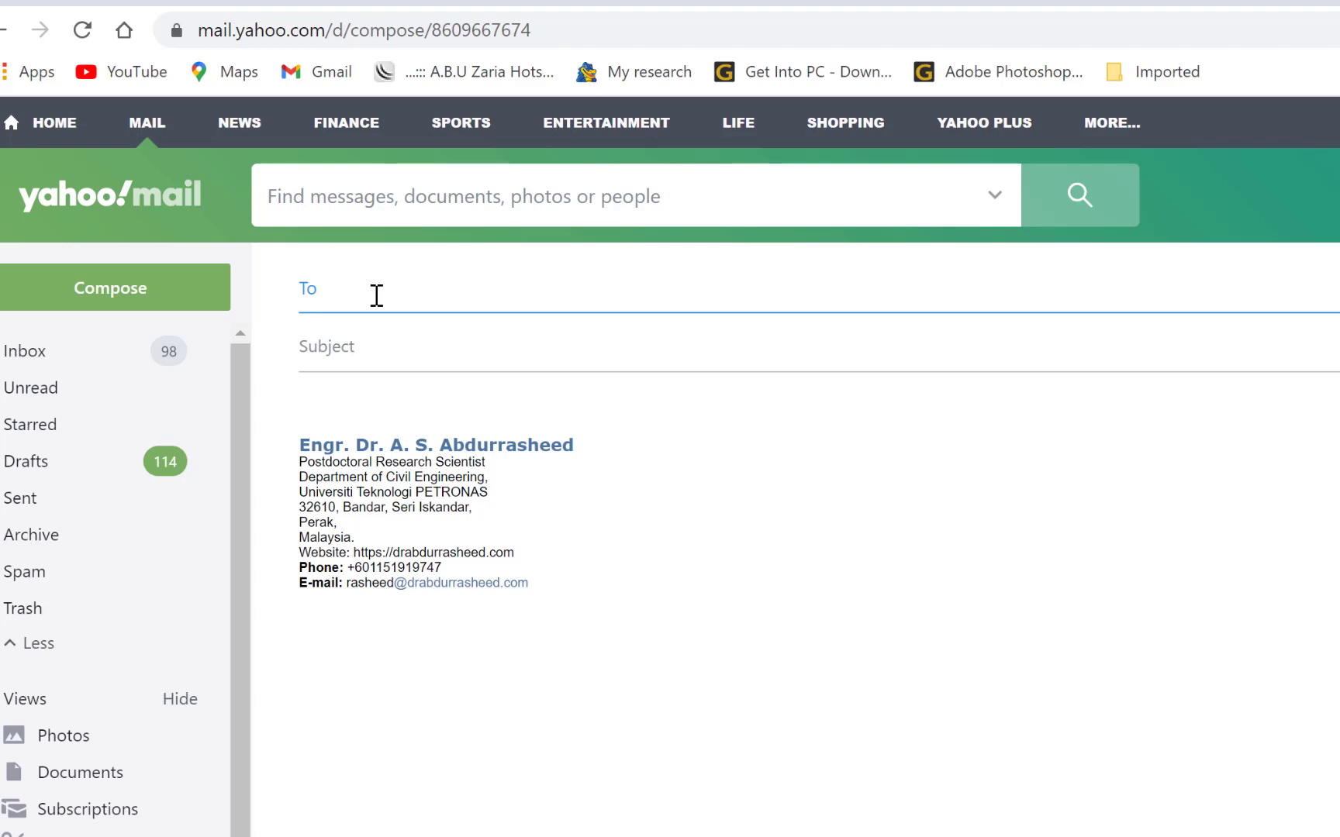
pyautogui.write('epic')
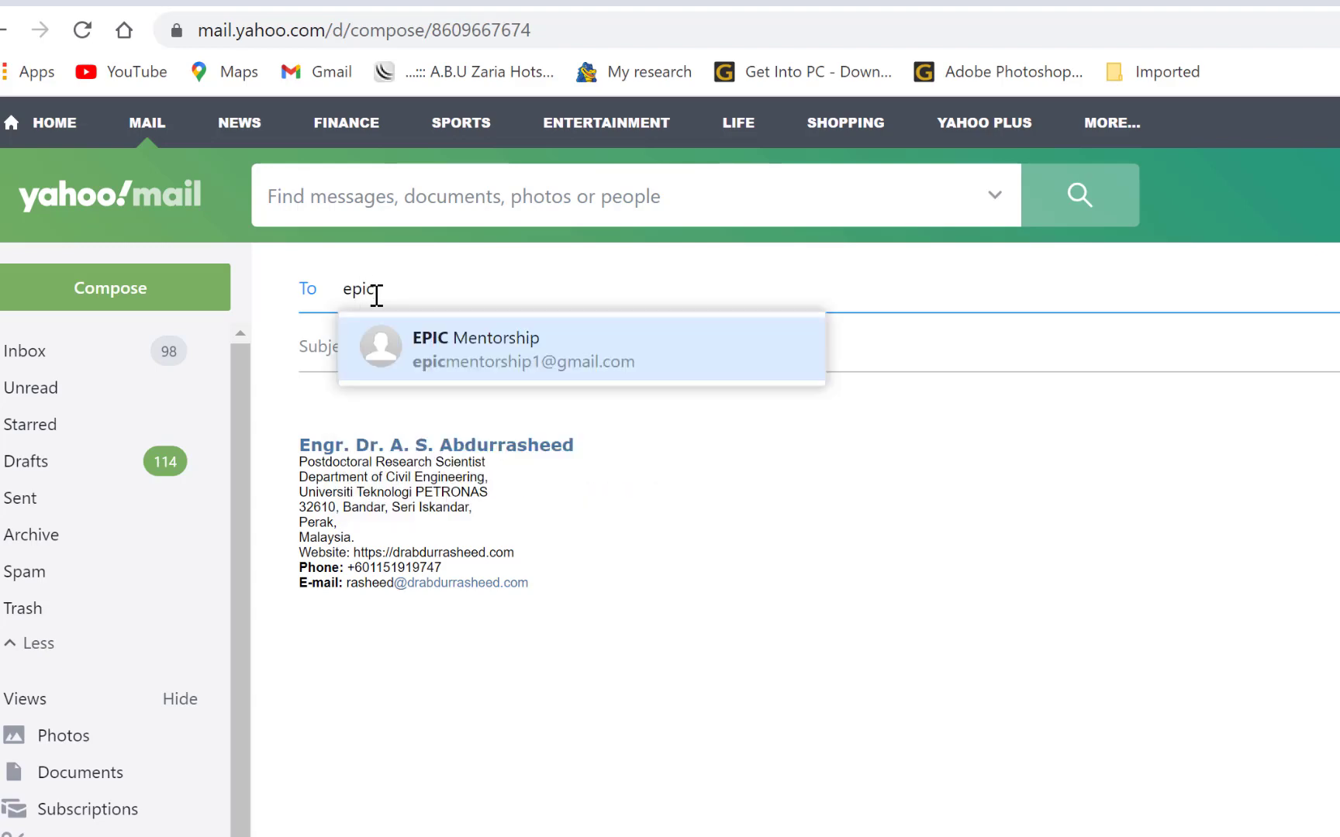
pyautogui.write('m')
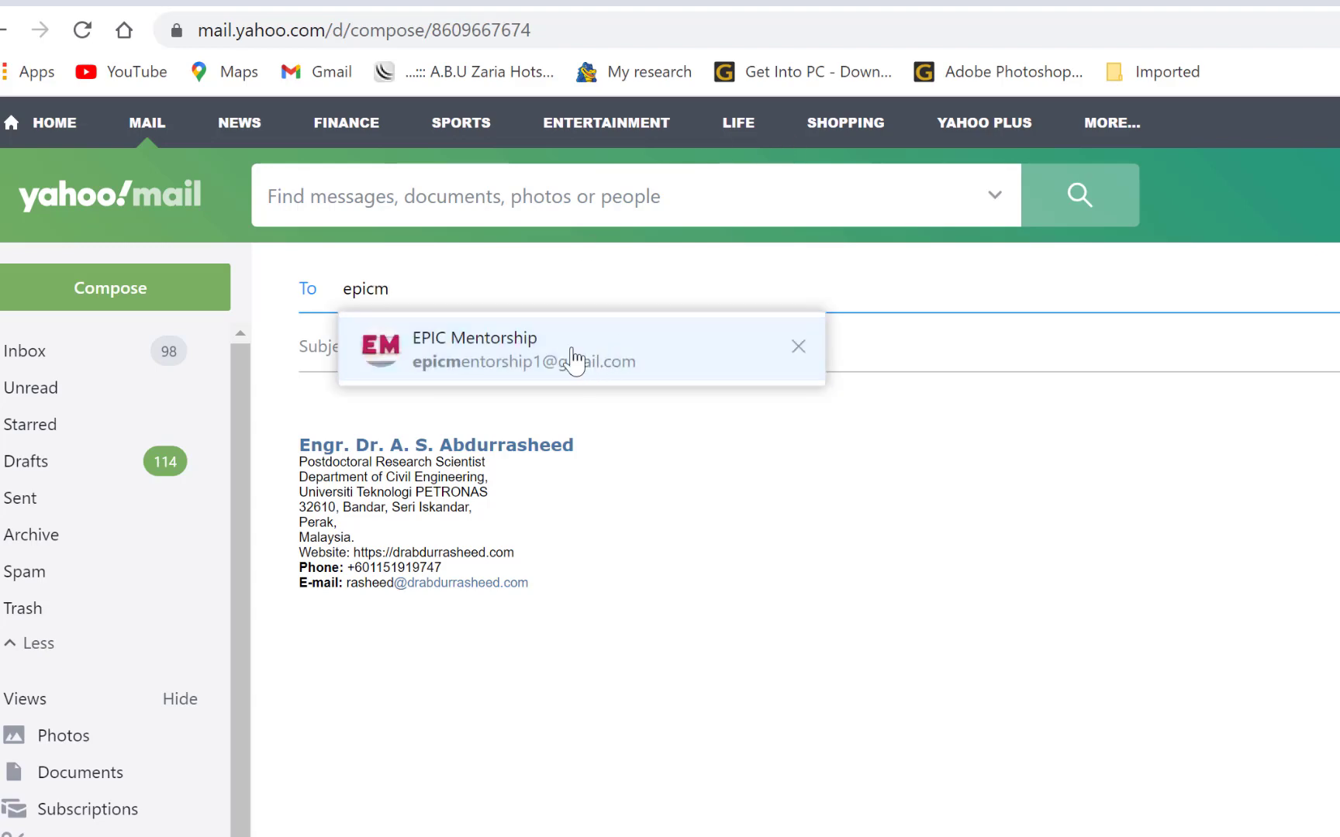
pyautogui.click(570, 356)
pyautogui.click(437, 351)
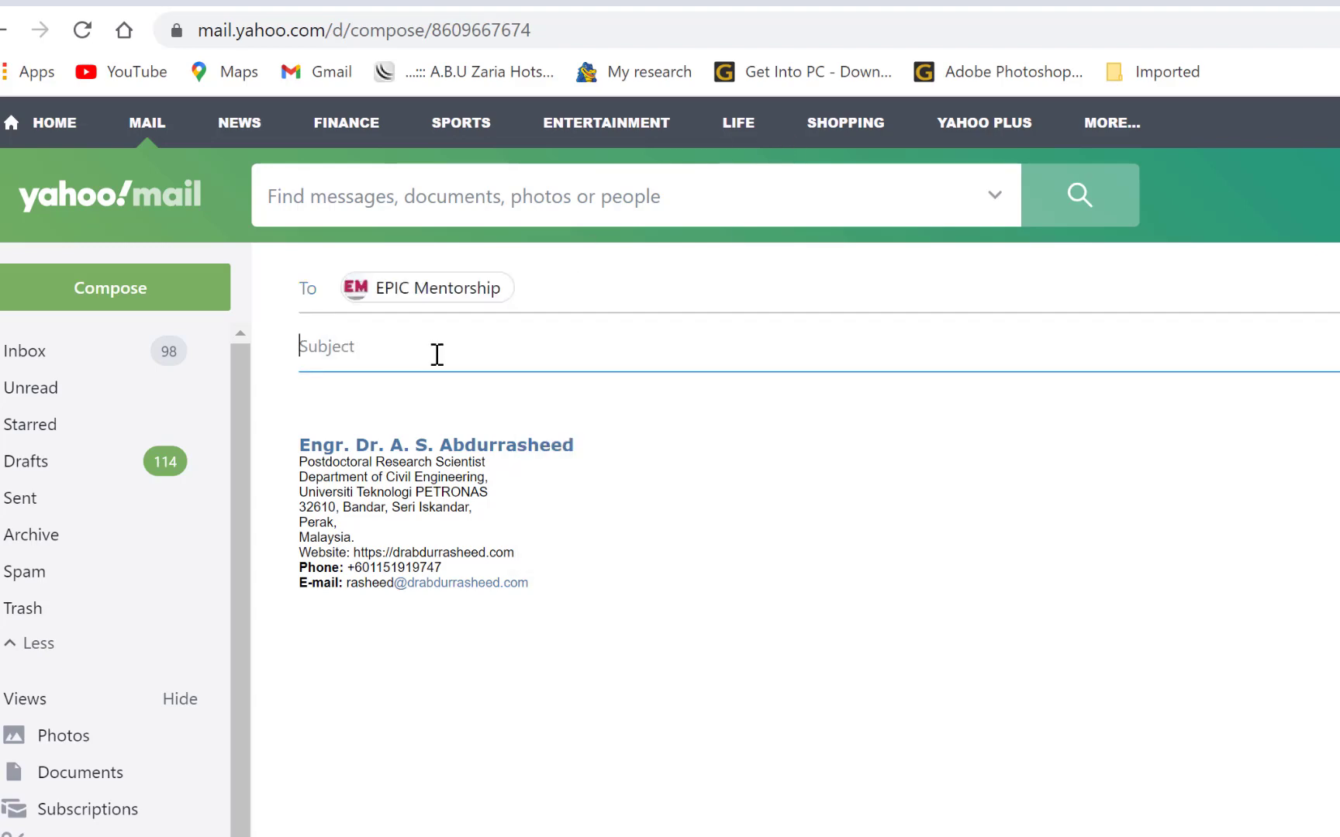
pyautogui.write('Documents')
# Write the email body above the signature as "Hi,", "Find attached." and "Thank you." on separate lines.
pyautogui.click(605, 397)
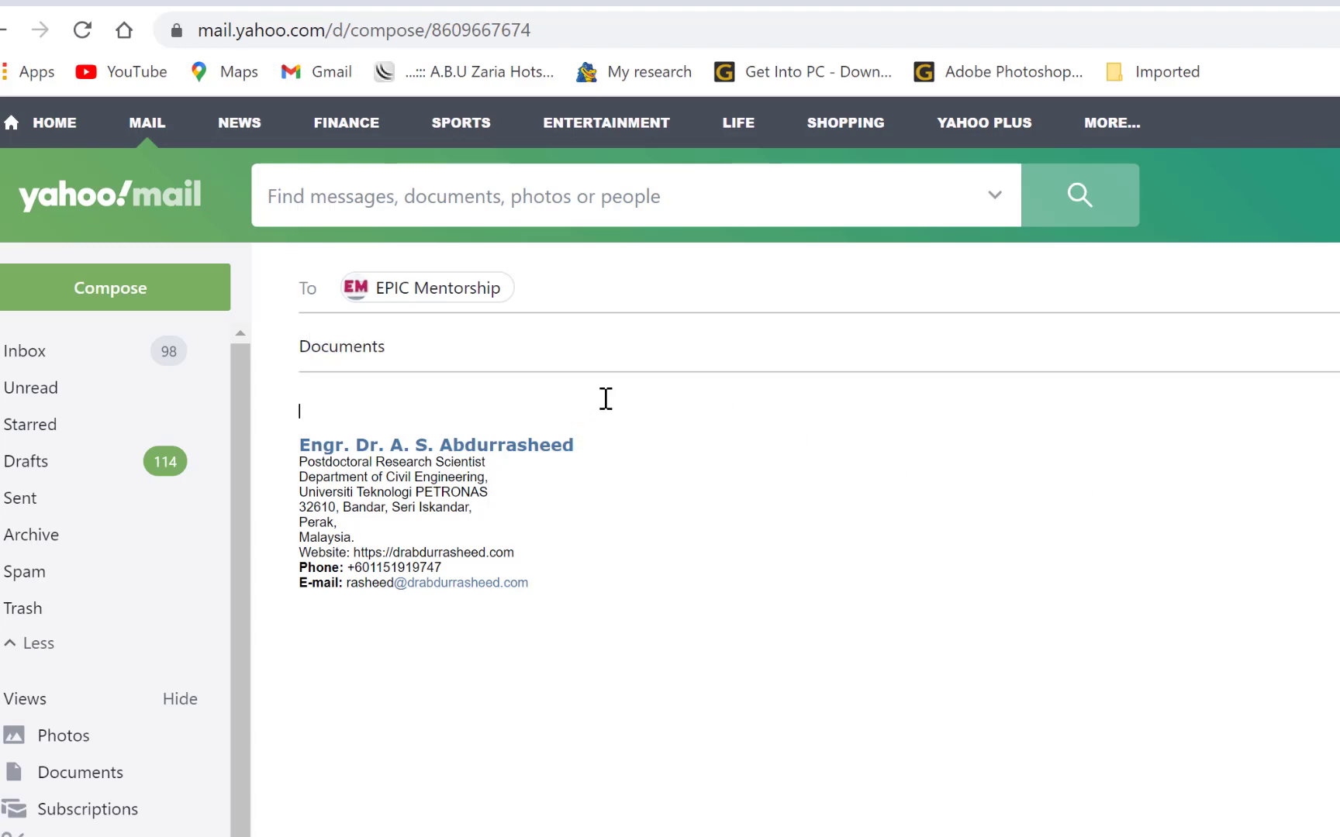
pyautogui.write('Hi,')
pyautogui.press('Return')
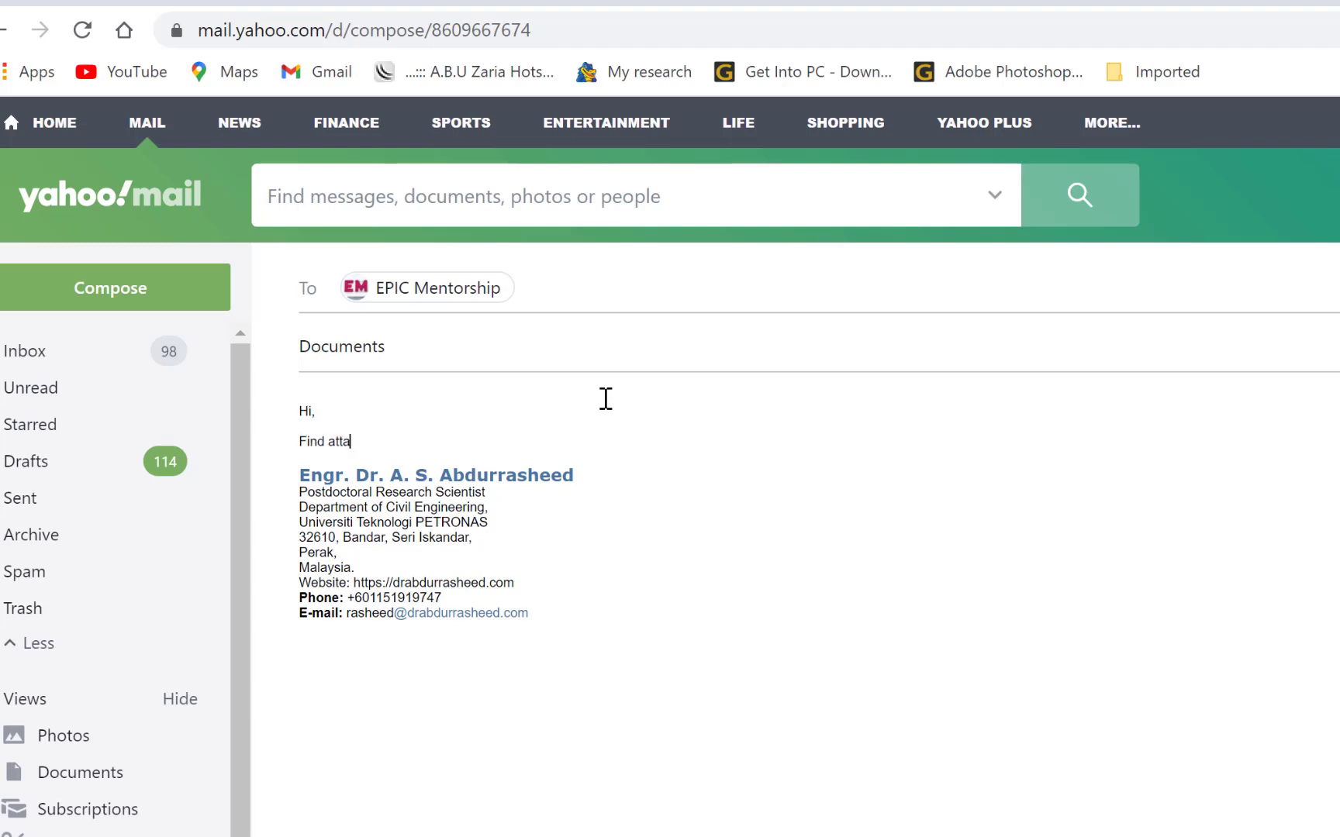
pyautogui.write('Find attached.')
pyautogui.press('Return')
pyautogui.press('Return')
pyautogui.press('Return')
pyautogui.write('Thank uyo')
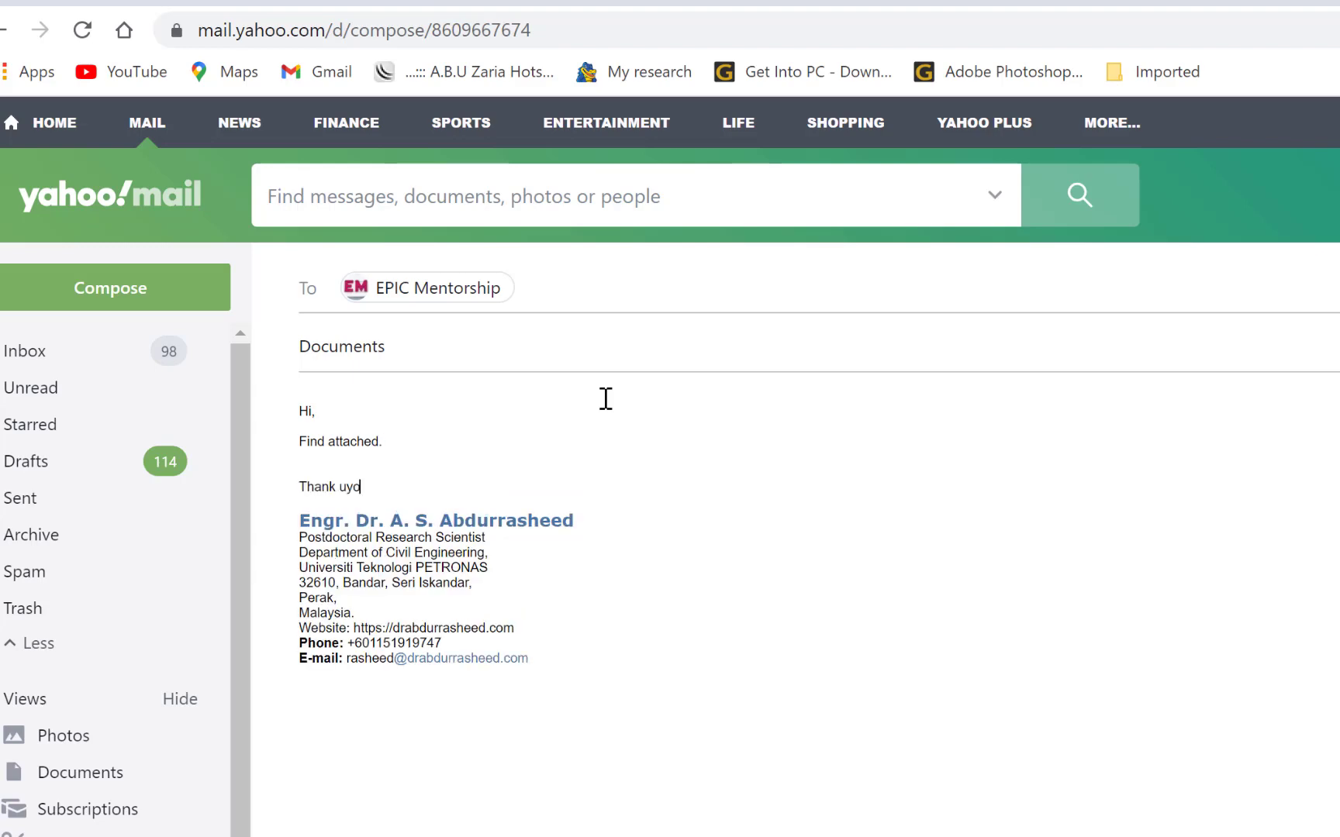
pyautogui.press('BackSpace')
pyautogui.press('BackSpace')
pyautogui.press('BackSpace')
pyautogui.write('you.')
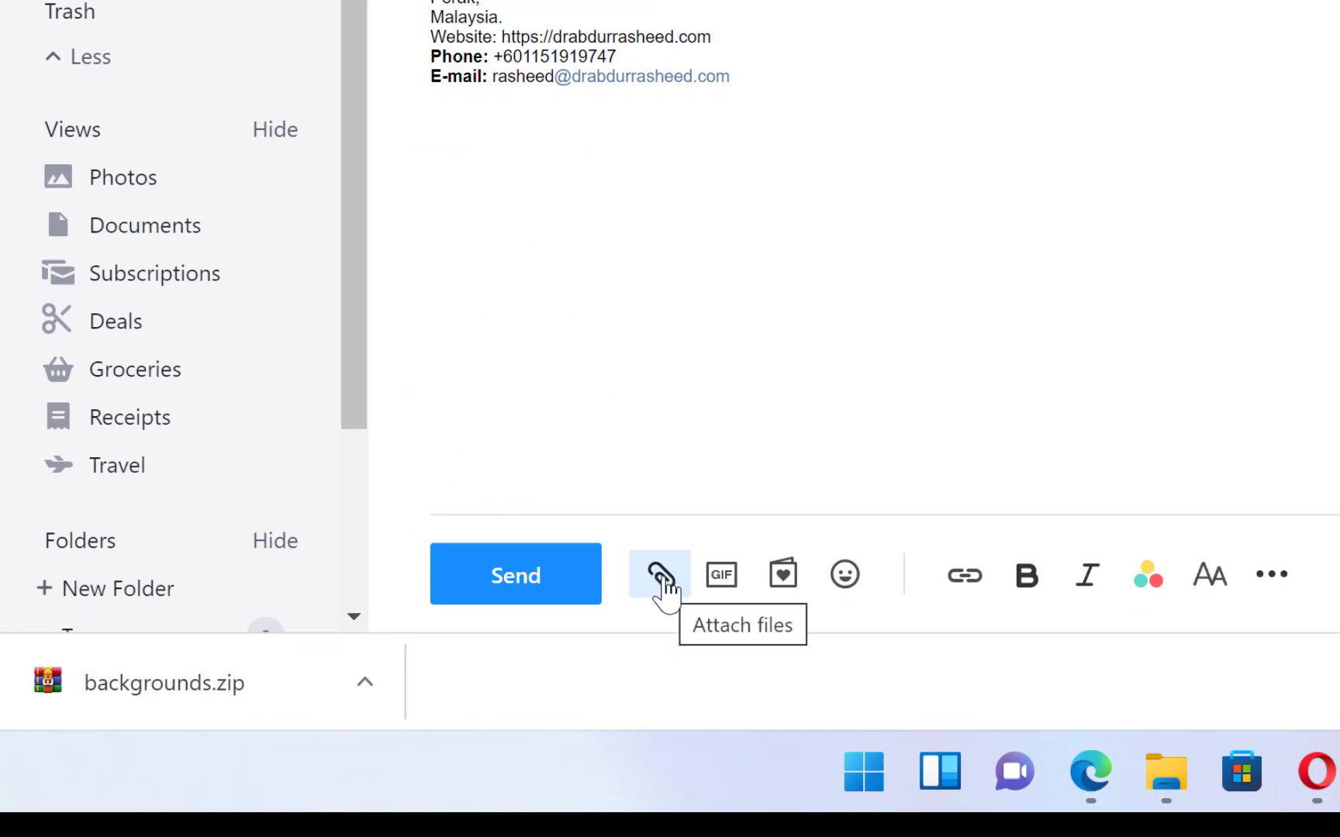
# Connect the EPIC Mentorship Google Drive account with access allowed for Yahoo, and share "100 Powerpoint templates.pptx" from it in the email.
pyautogui.click(661, 578)
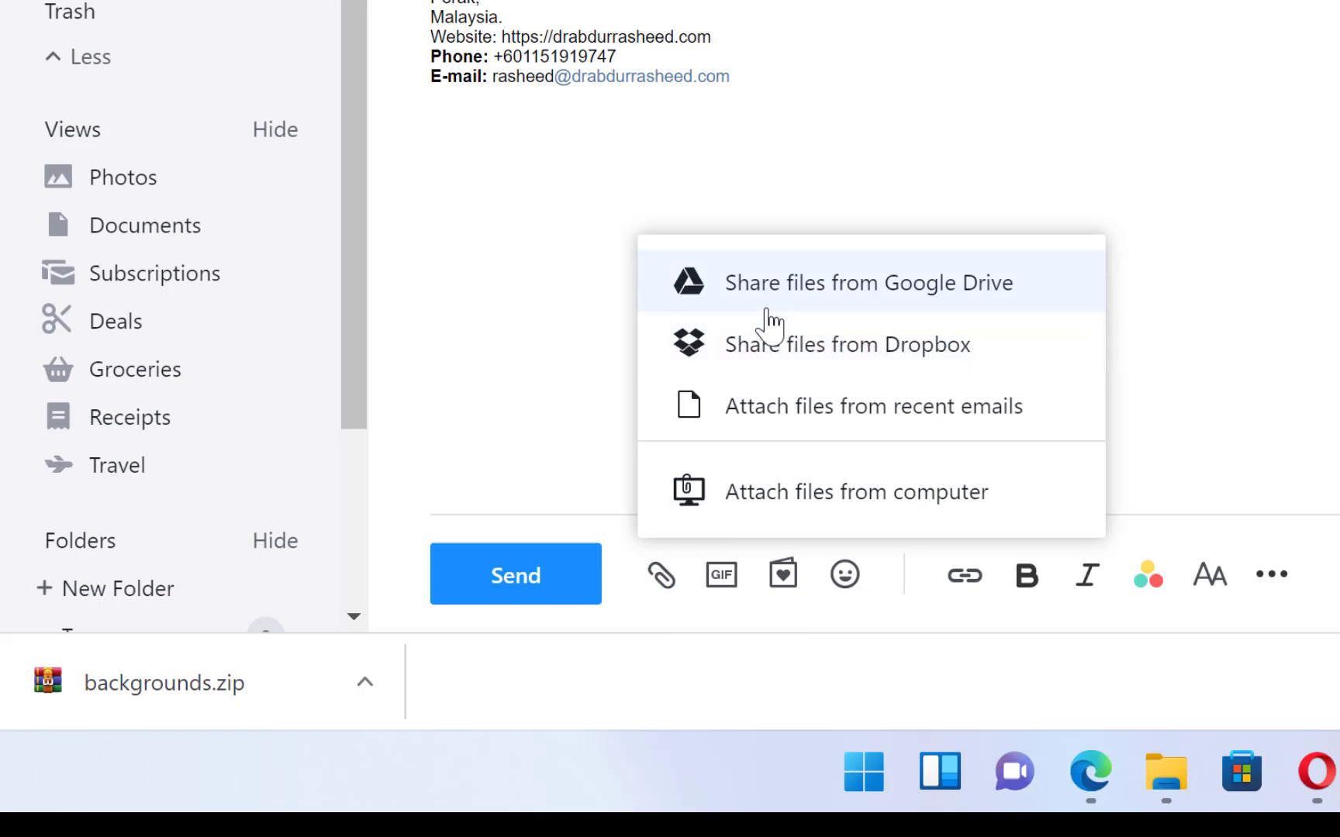
pyautogui.click(858, 289)
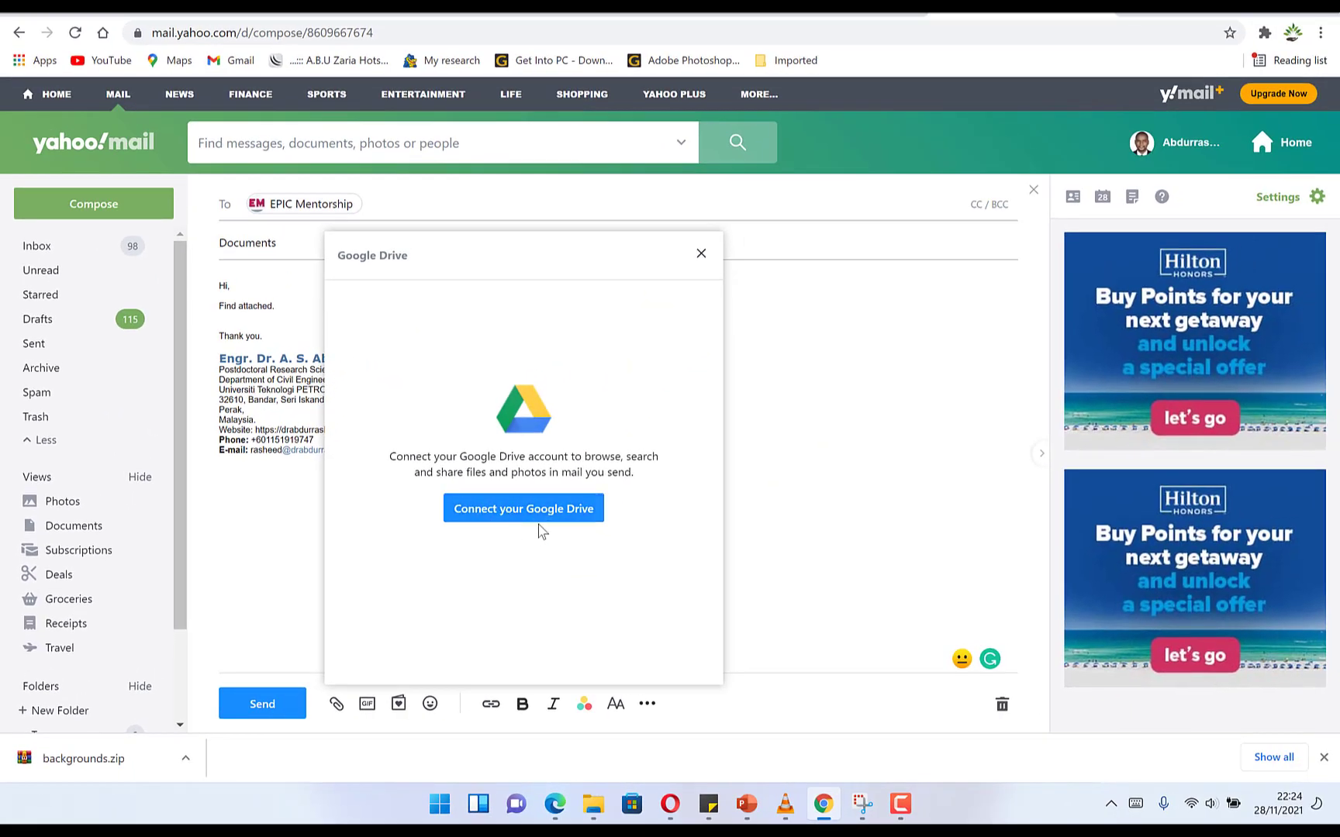
pyautogui.click(492, 513)
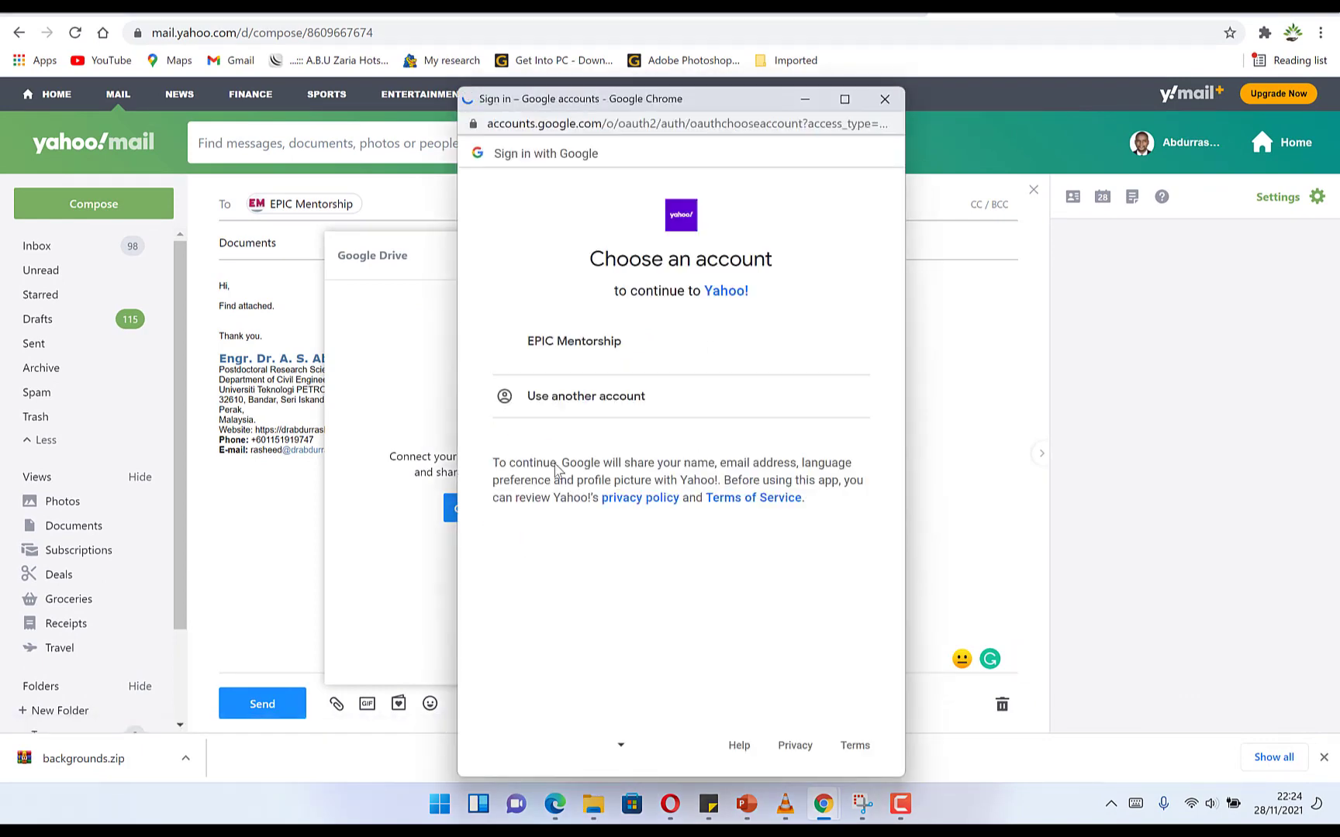
pyautogui.click(586, 353)
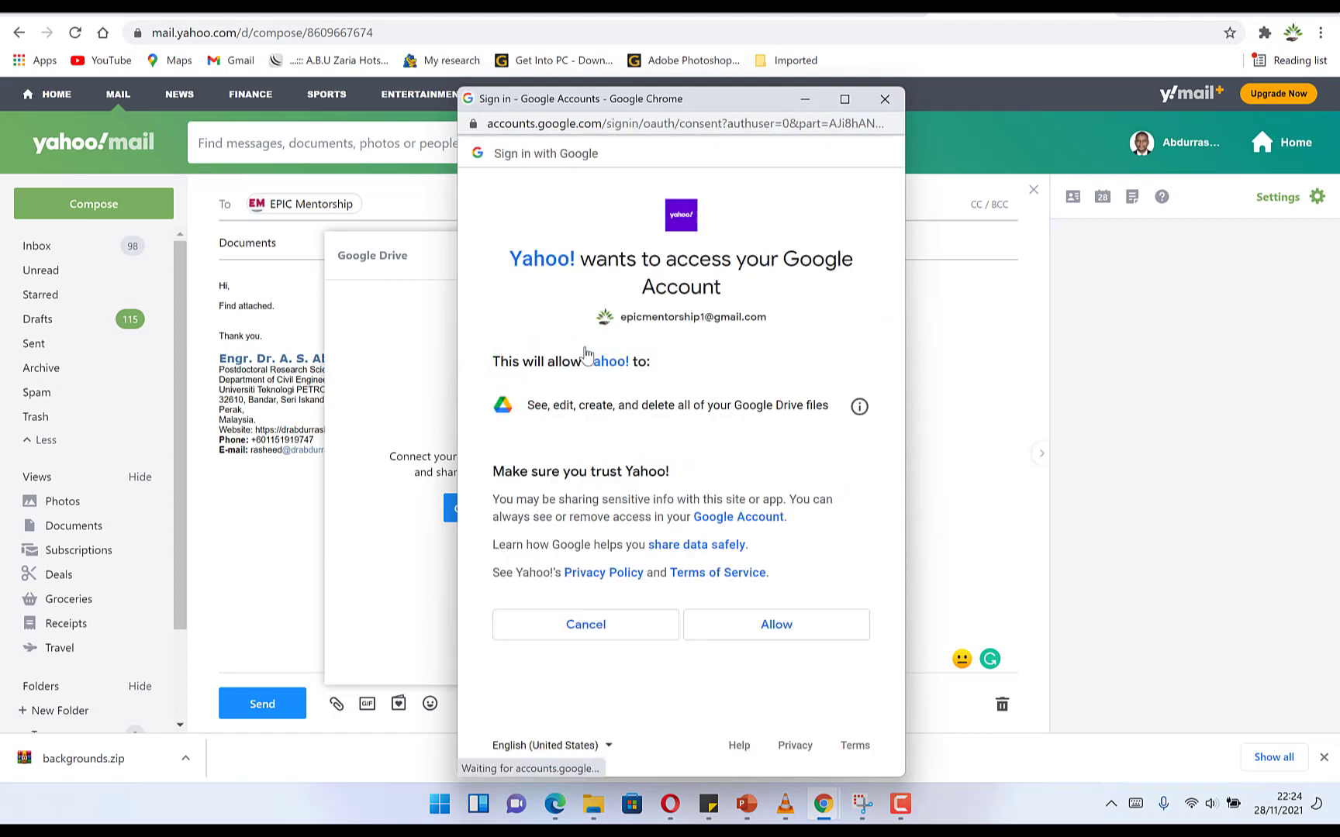
pyautogui.click(764, 626)
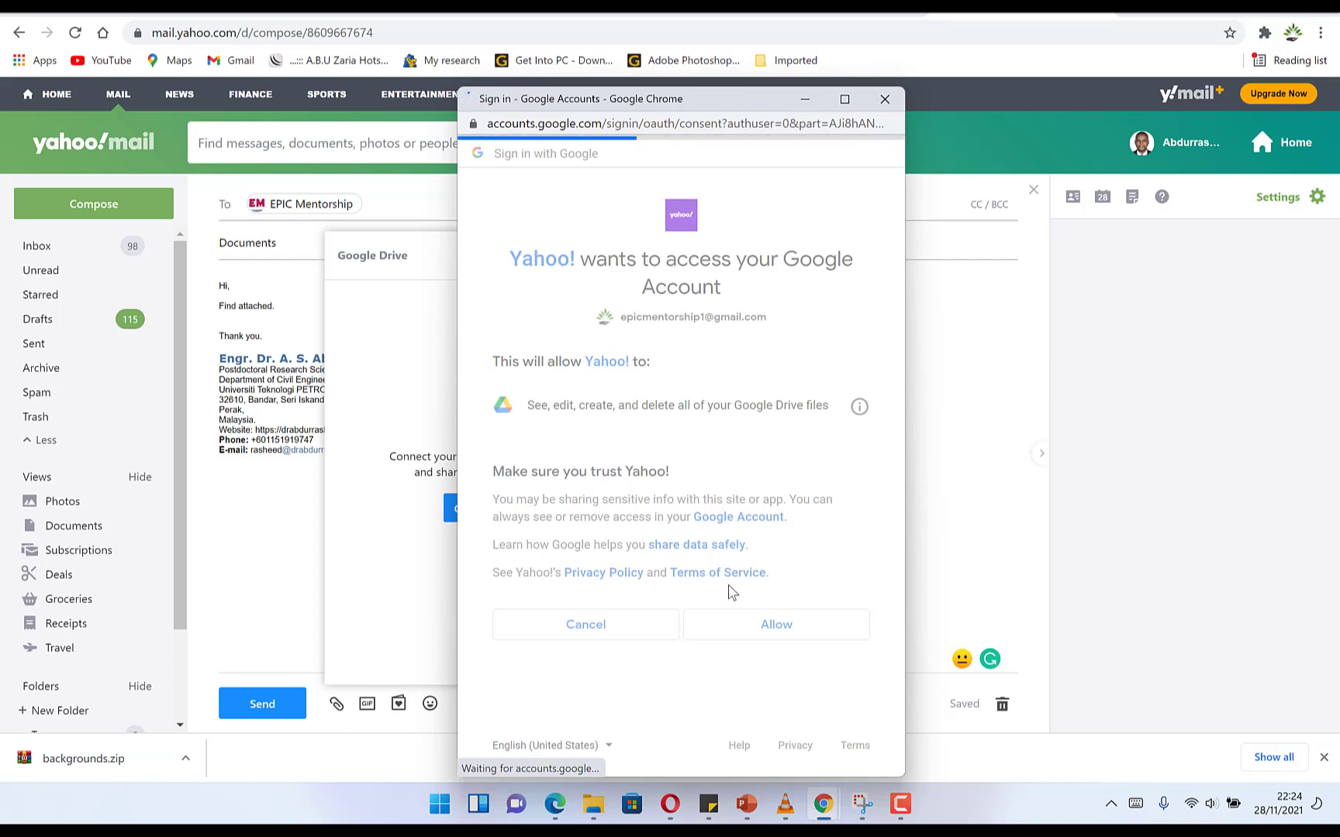
pyautogui.click(527, 555)
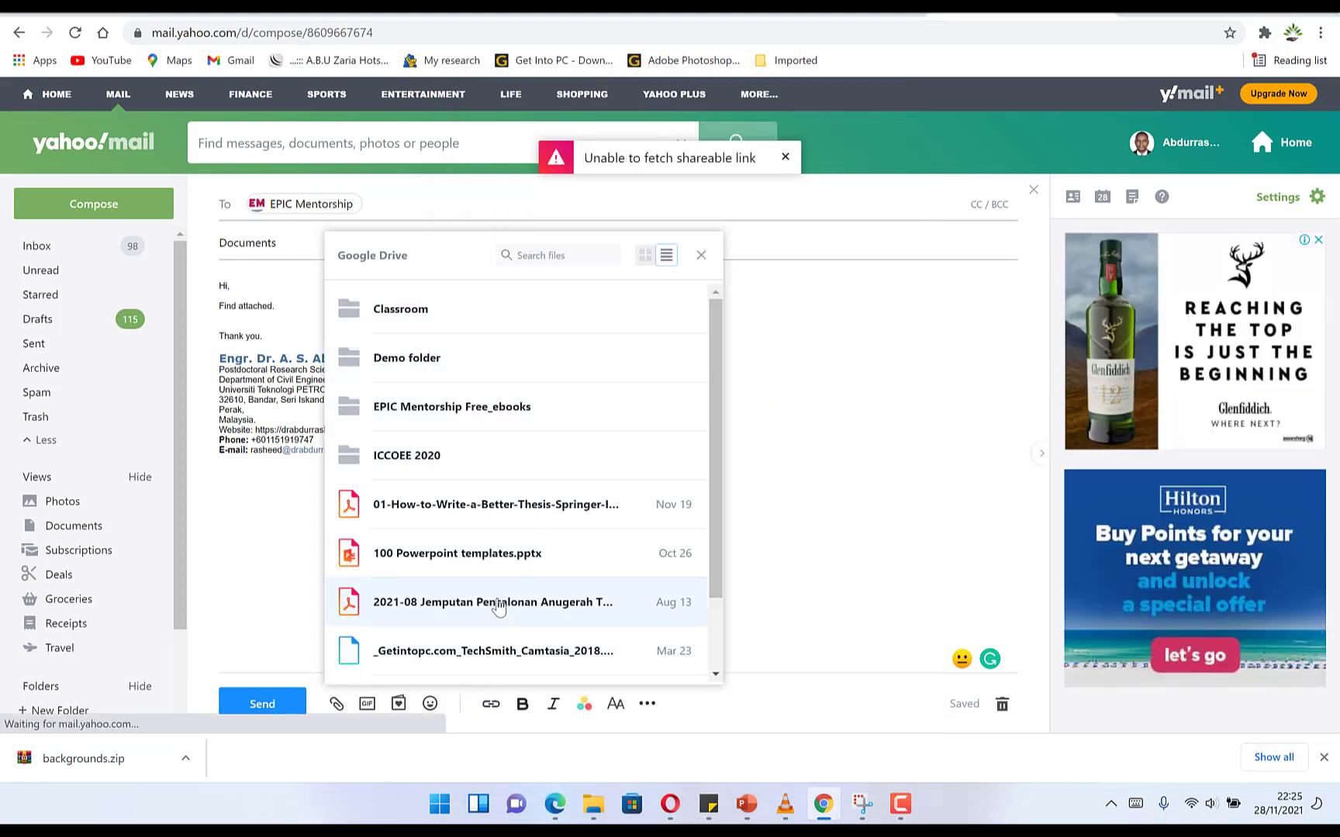
pyautogui.click(494, 555)
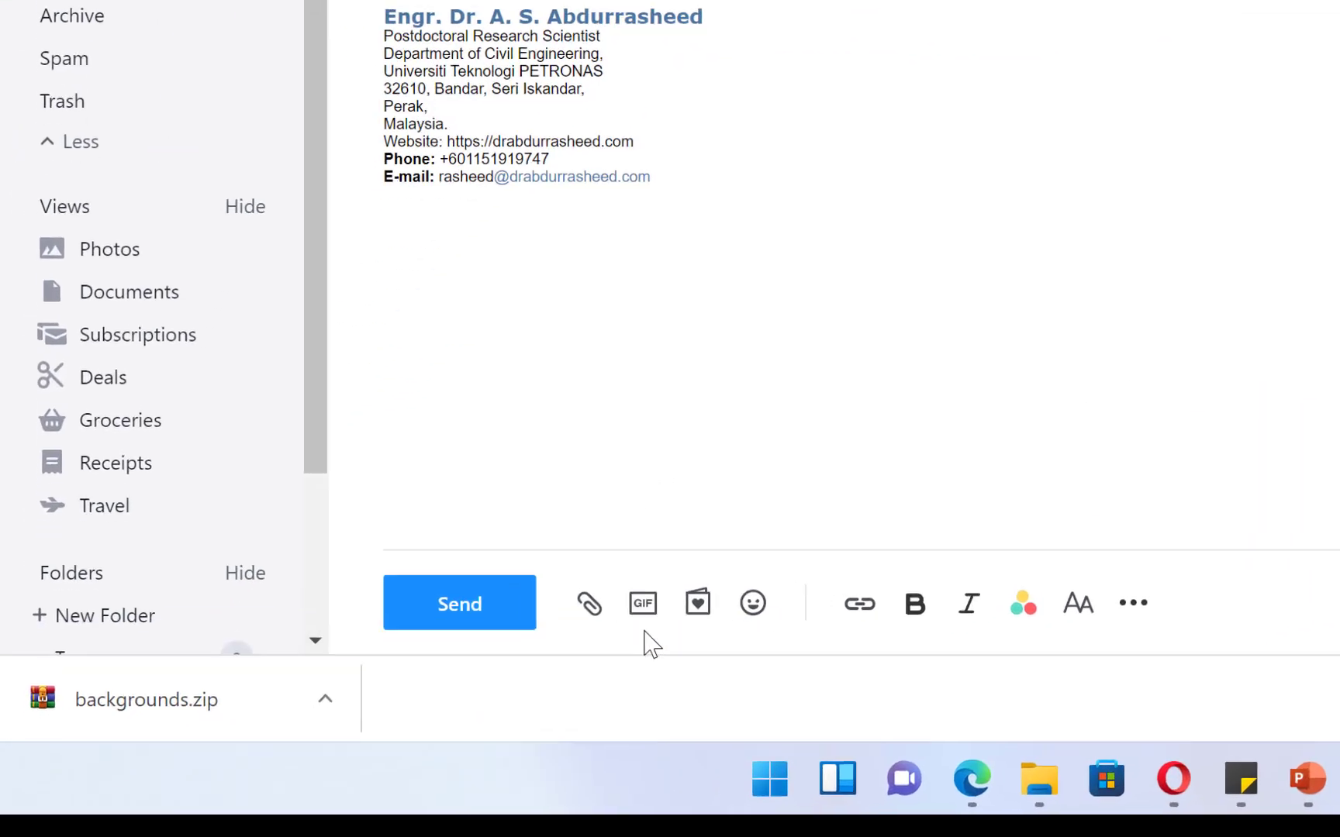
# Add image002.png and the CV PDF dated 18_7_21 to the message from the files in recent emails.
pyautogui.click(336, 704)
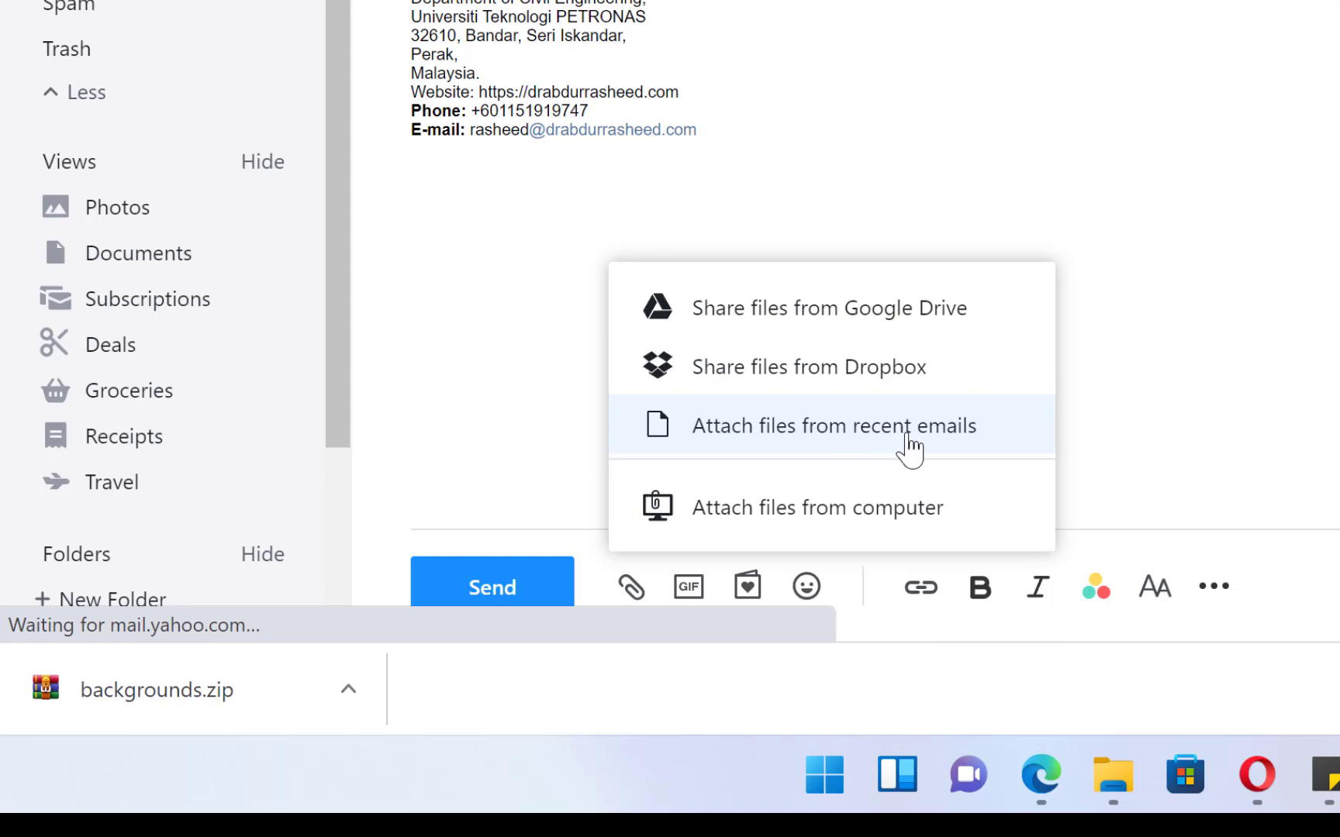
pyautogui.click(855, 441)
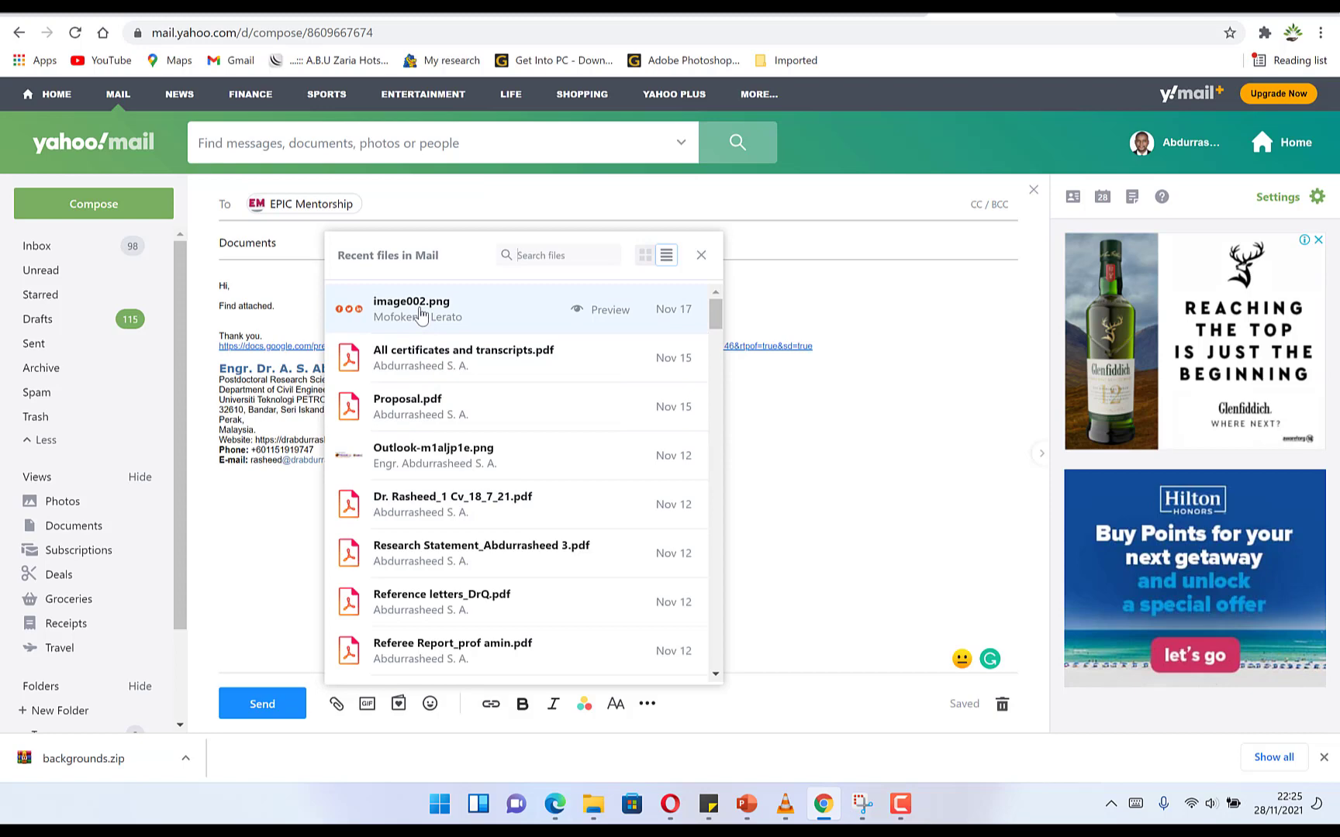
pyautogui.click(421, 311)
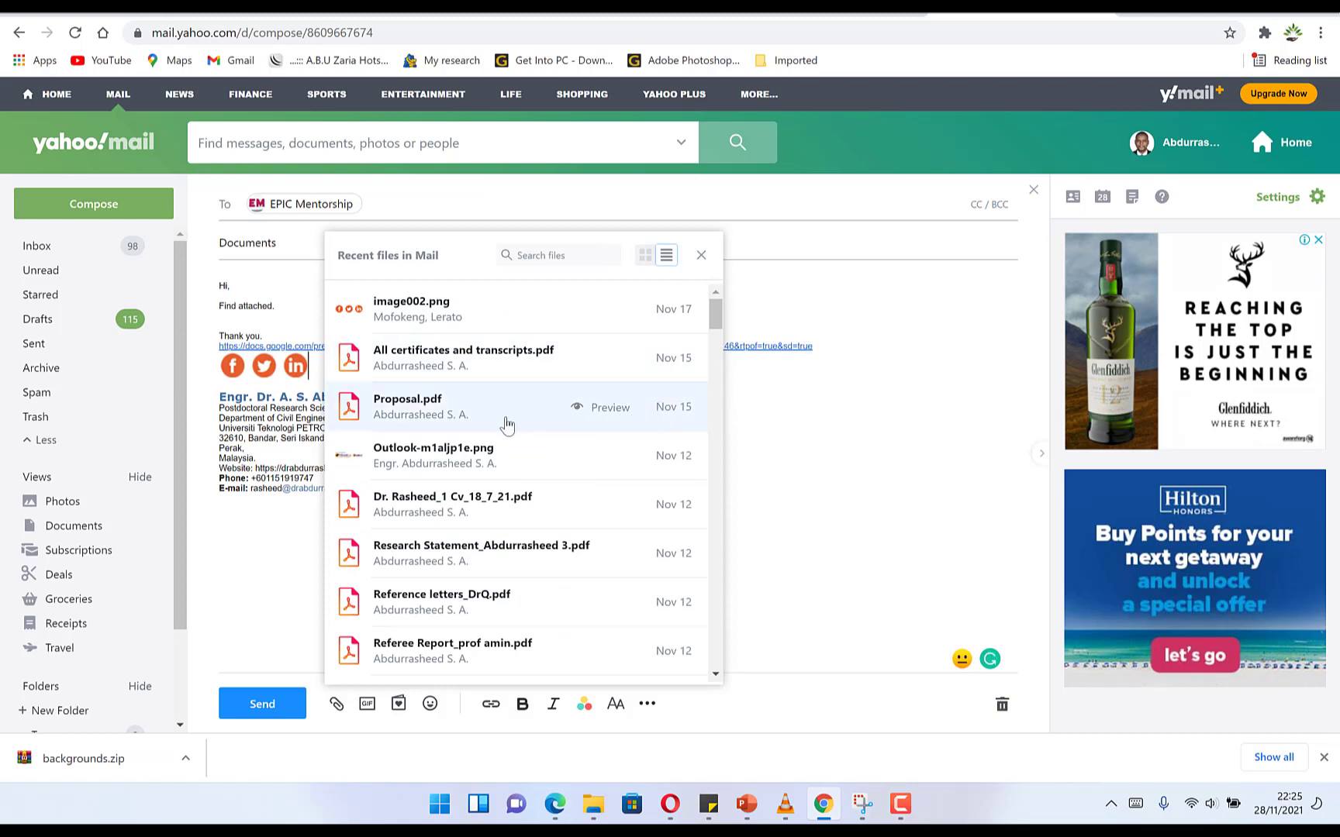
pyautogui.click(508, 507)
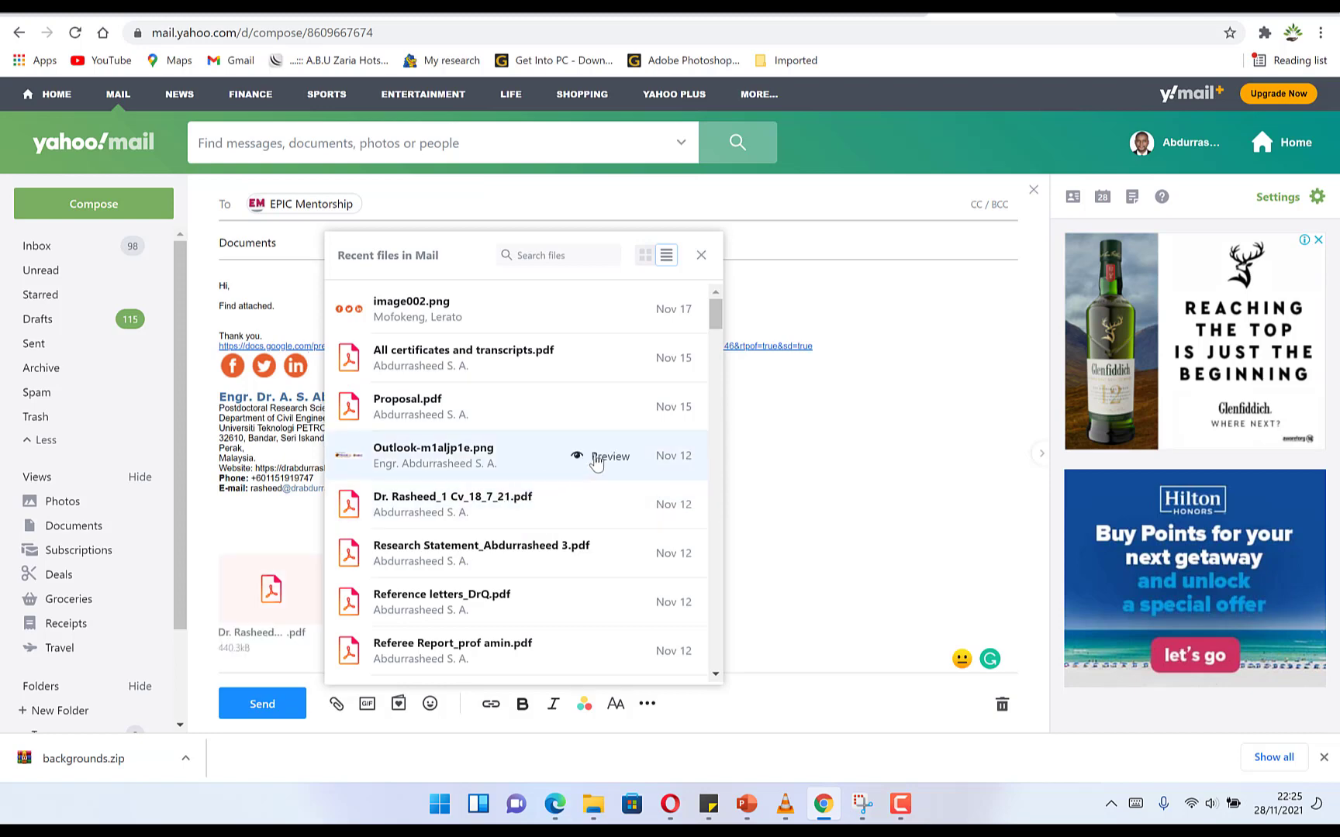
pyautogui.click(700, 257)
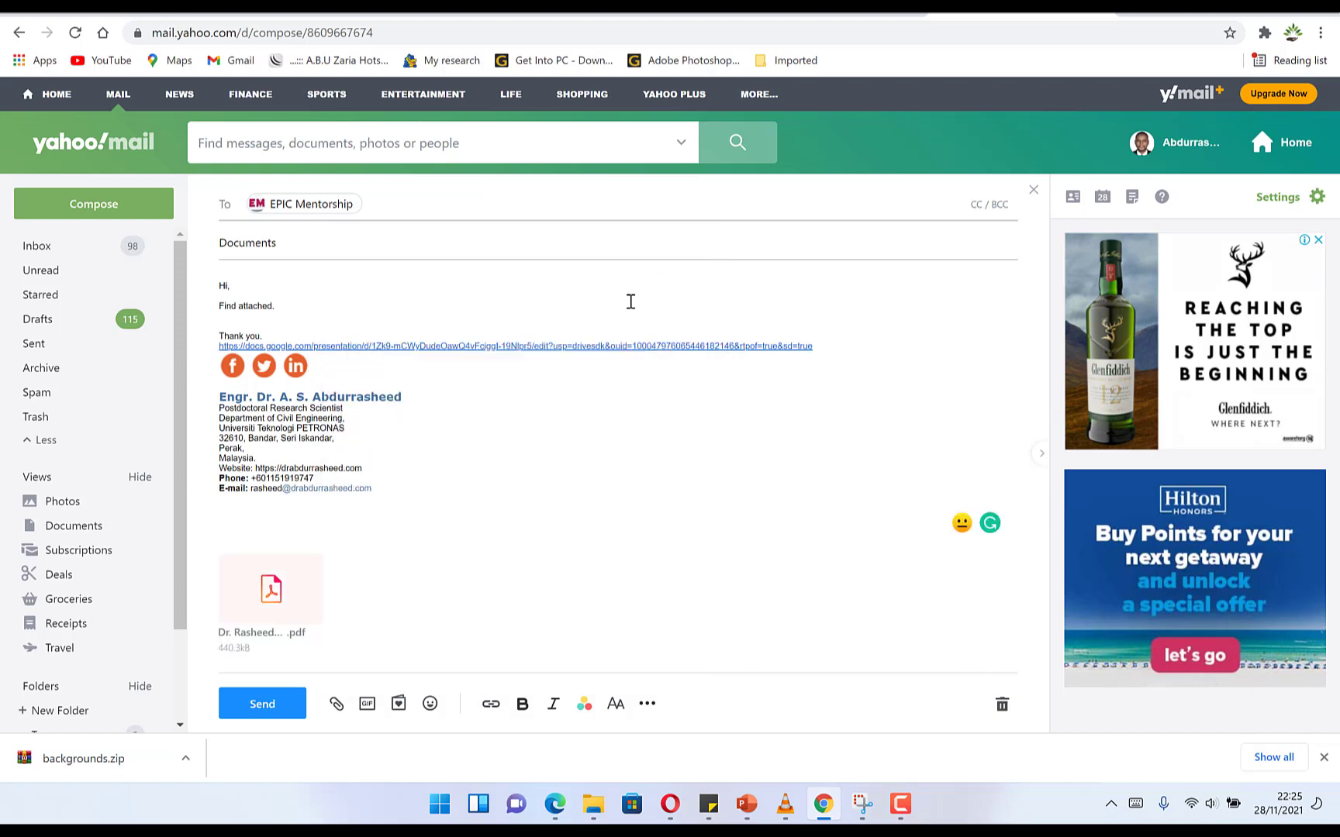
pyautogui.moveTo(268, 603)
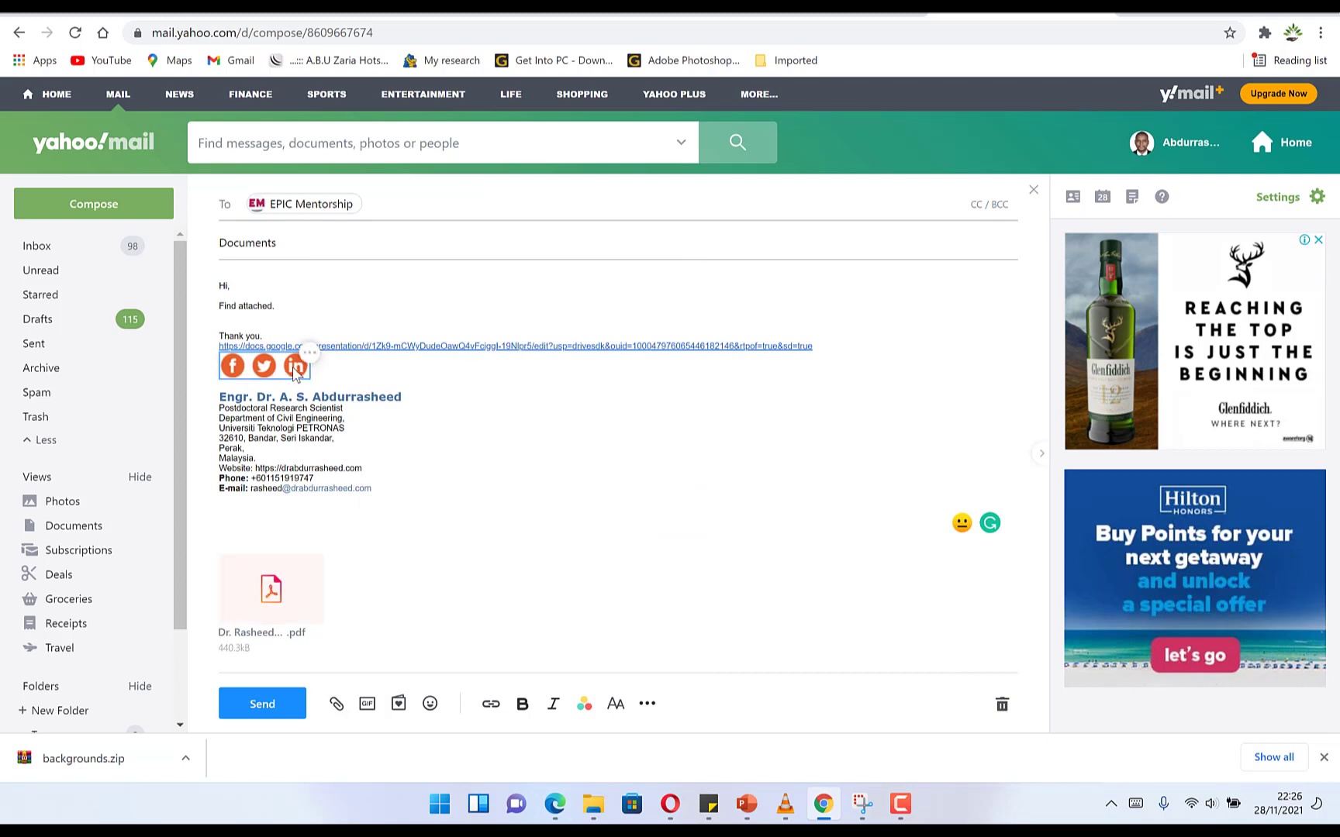
# Attach the "1170 Judges Certifications of Eligibility and Code of Ethics" file from the computer's Documents folder and send the email.
pyautogui.click(337, 706)
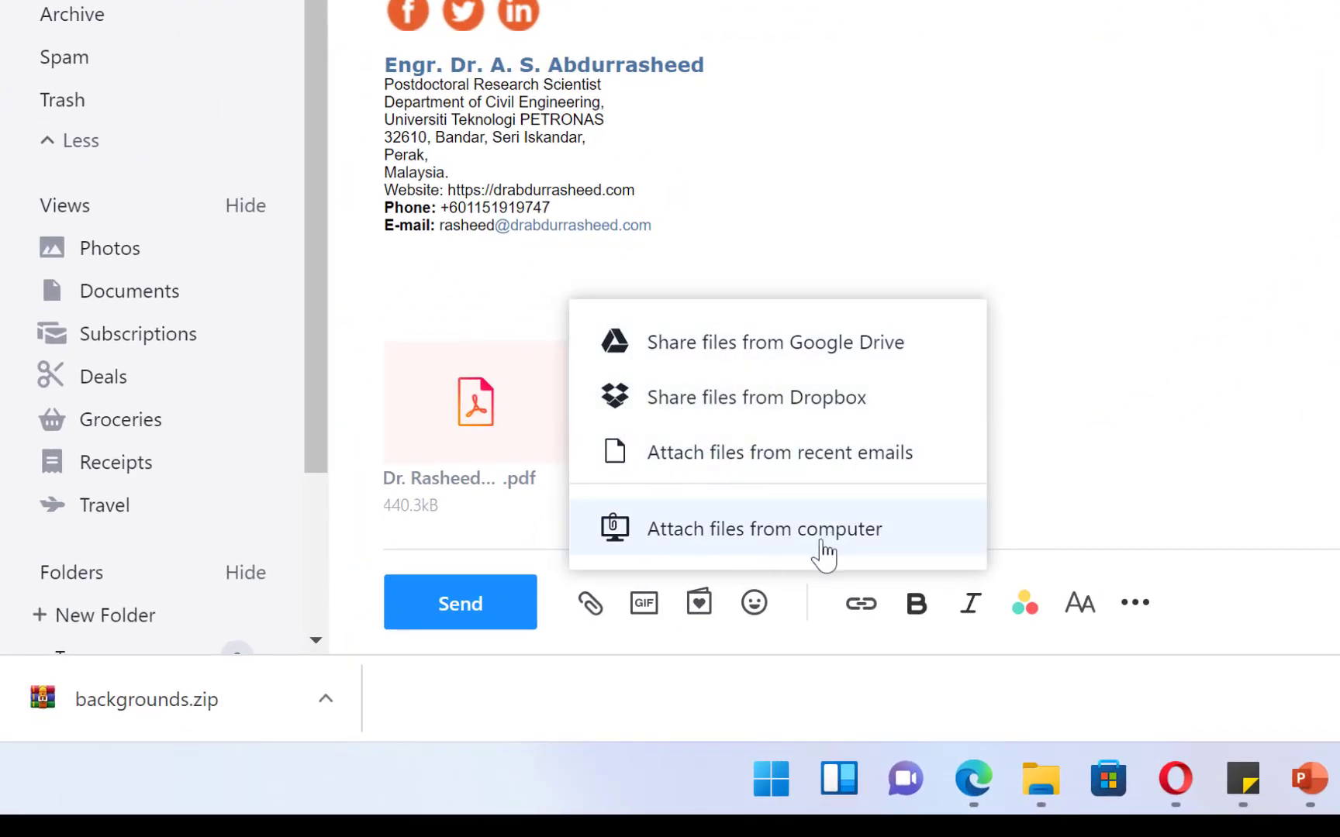
pyautogui.click(752, 531)
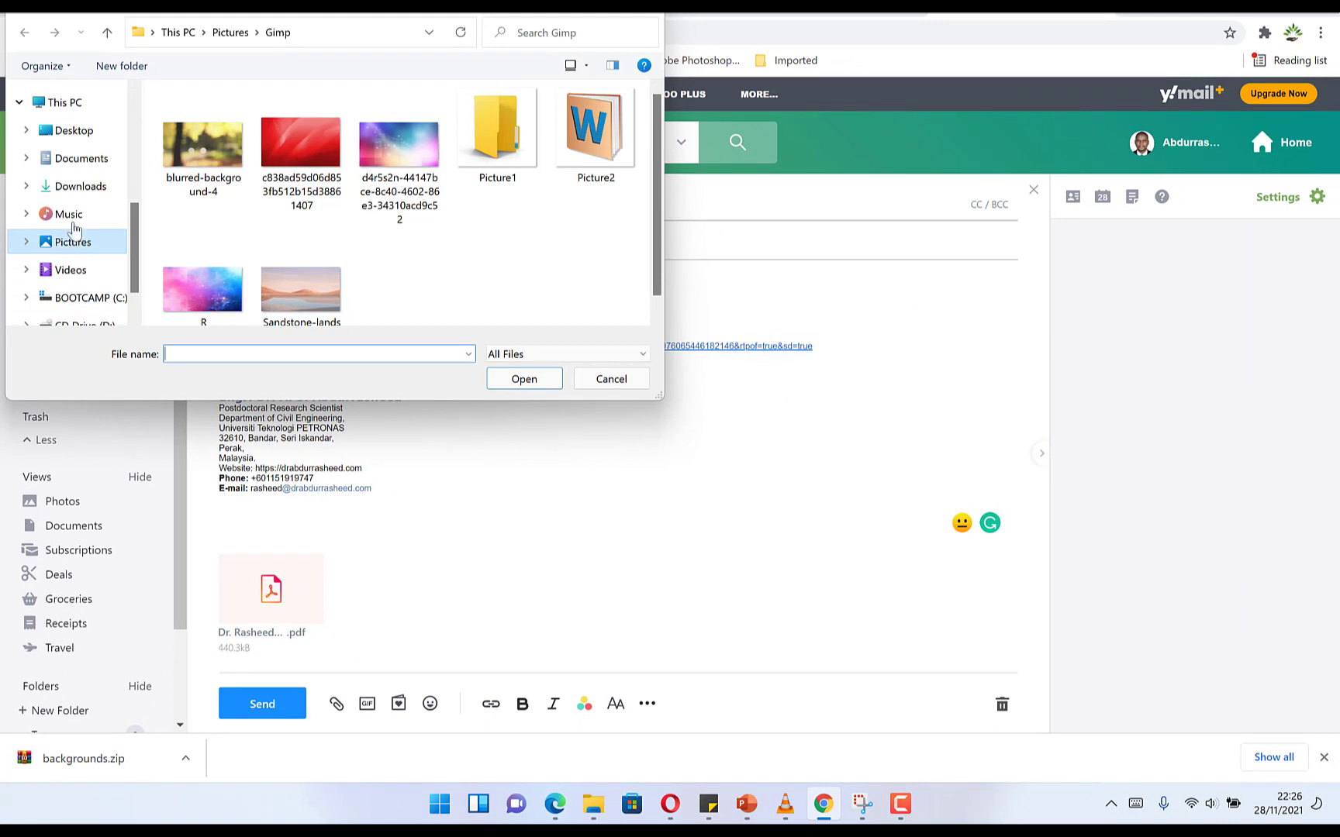
pyautogui.click(76, 187)
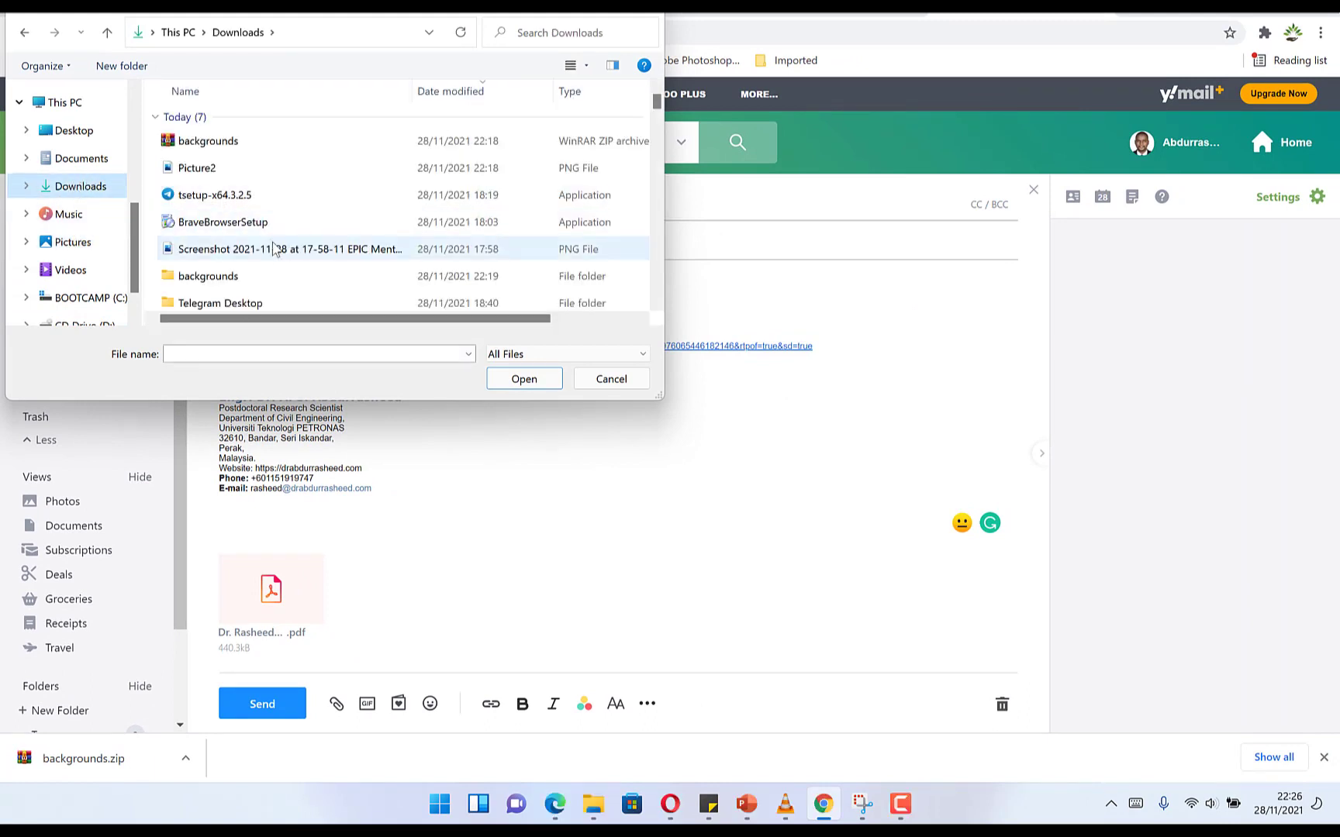
pyautogui.click(76, 159)
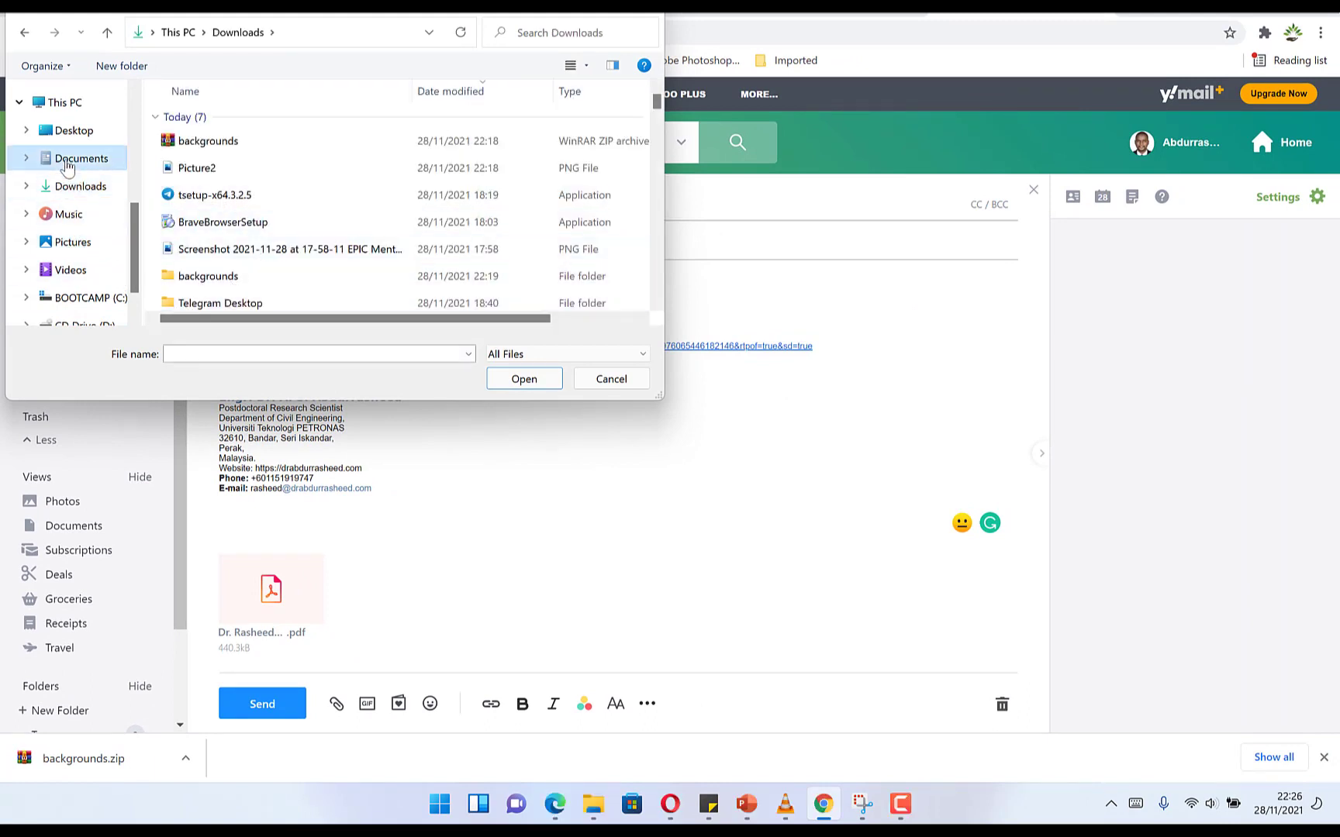
pyautogui.scroll(-10, 318, 293)
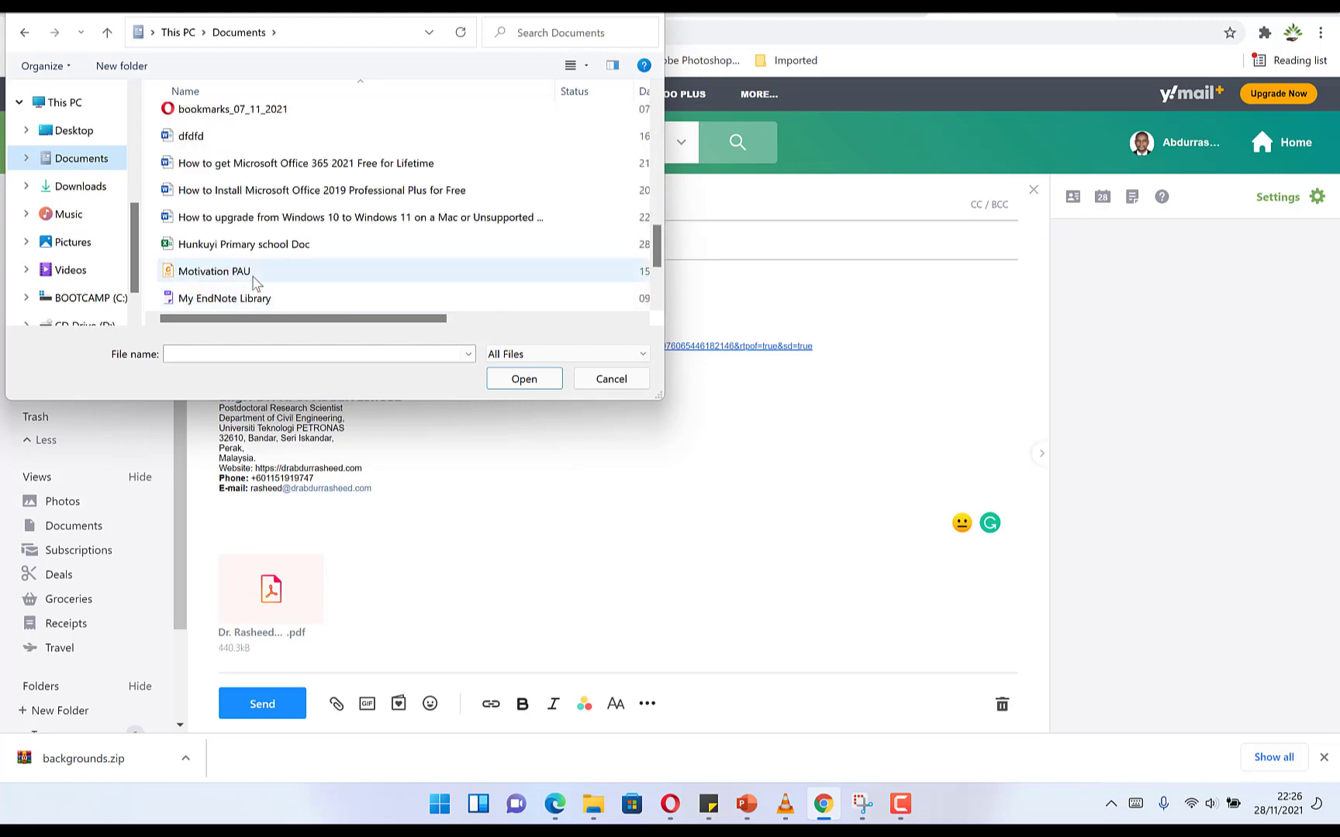
pyautogui.scroll(-2, 333, 232)
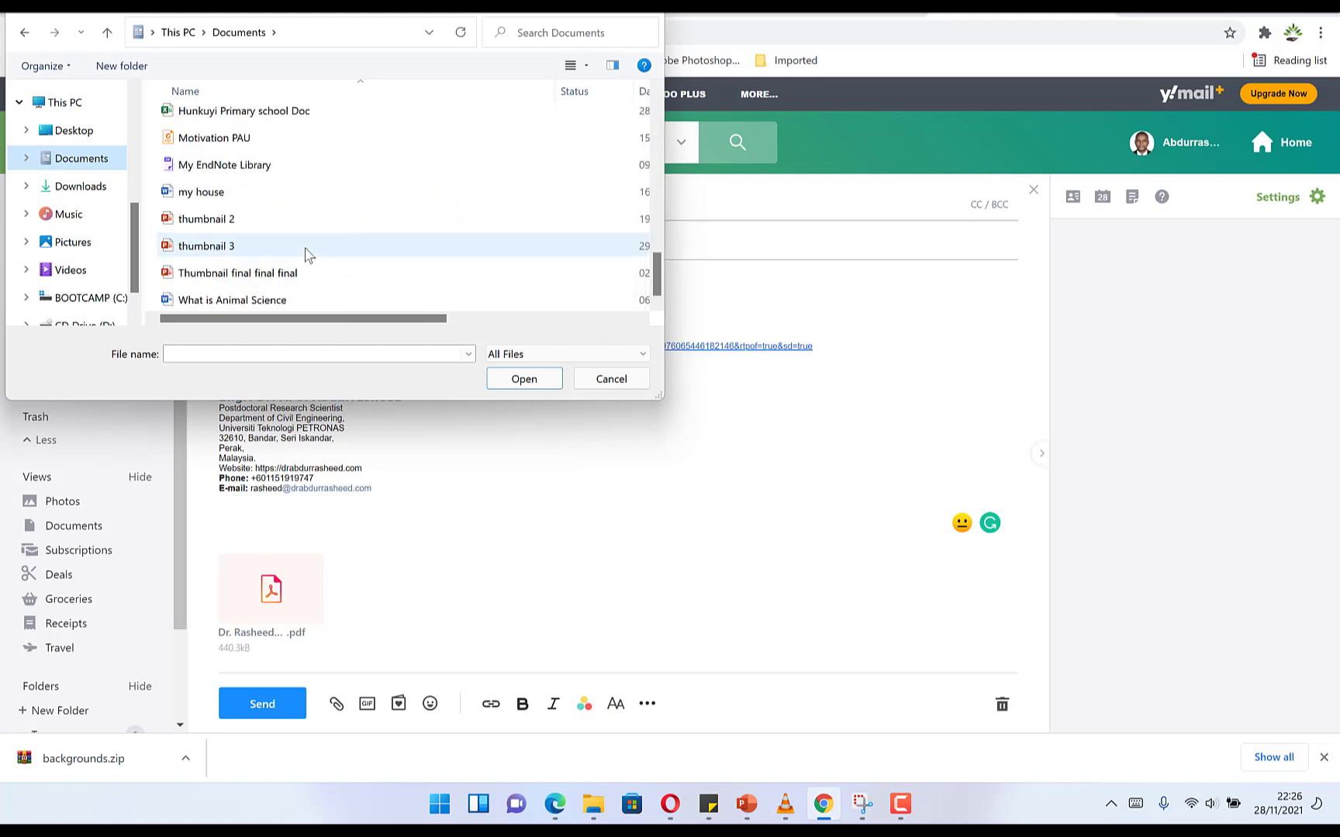
pyautogui.scroll(5, 294, 267)
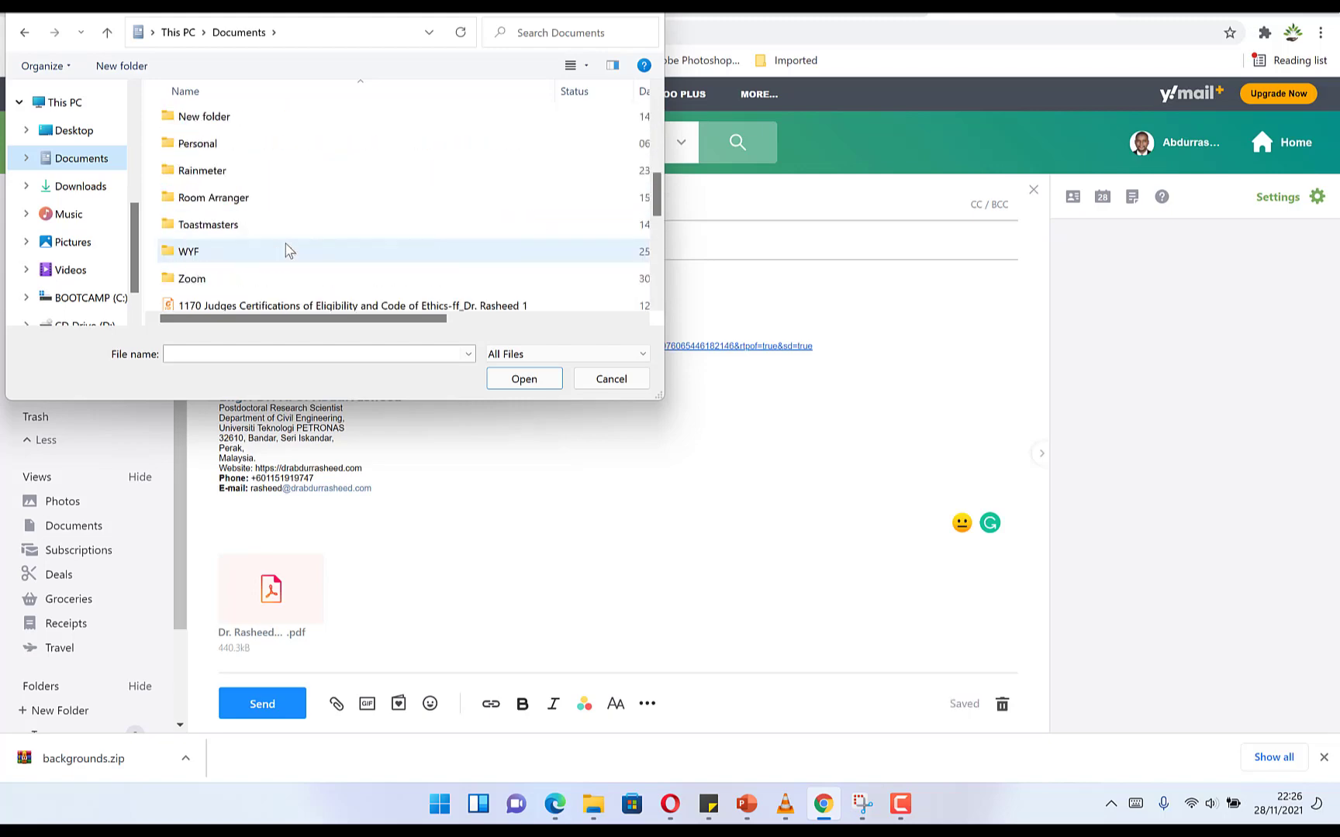
pyautogui.scroll(-1, 284, 269)
pyautogui.click(281, 245)
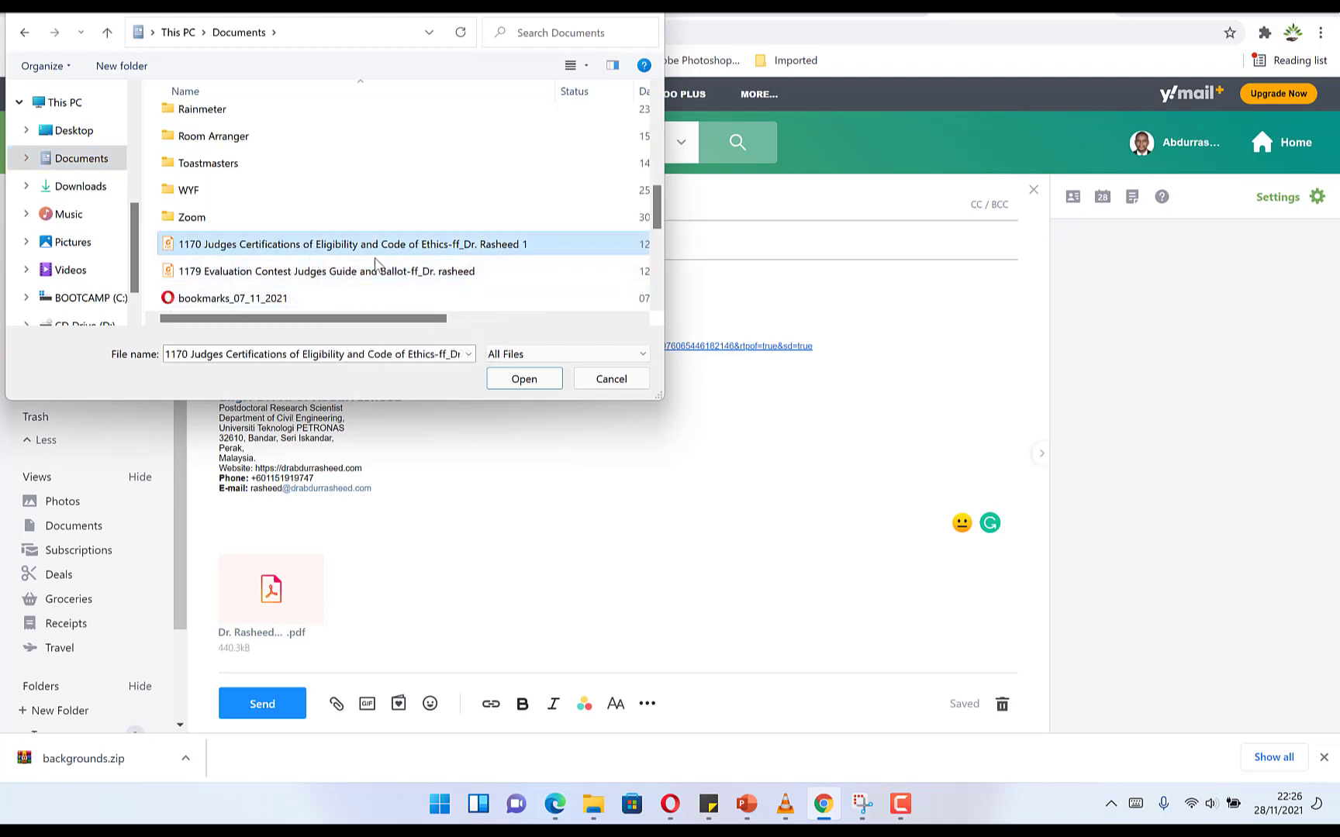
pyautogui.click(526, 381)
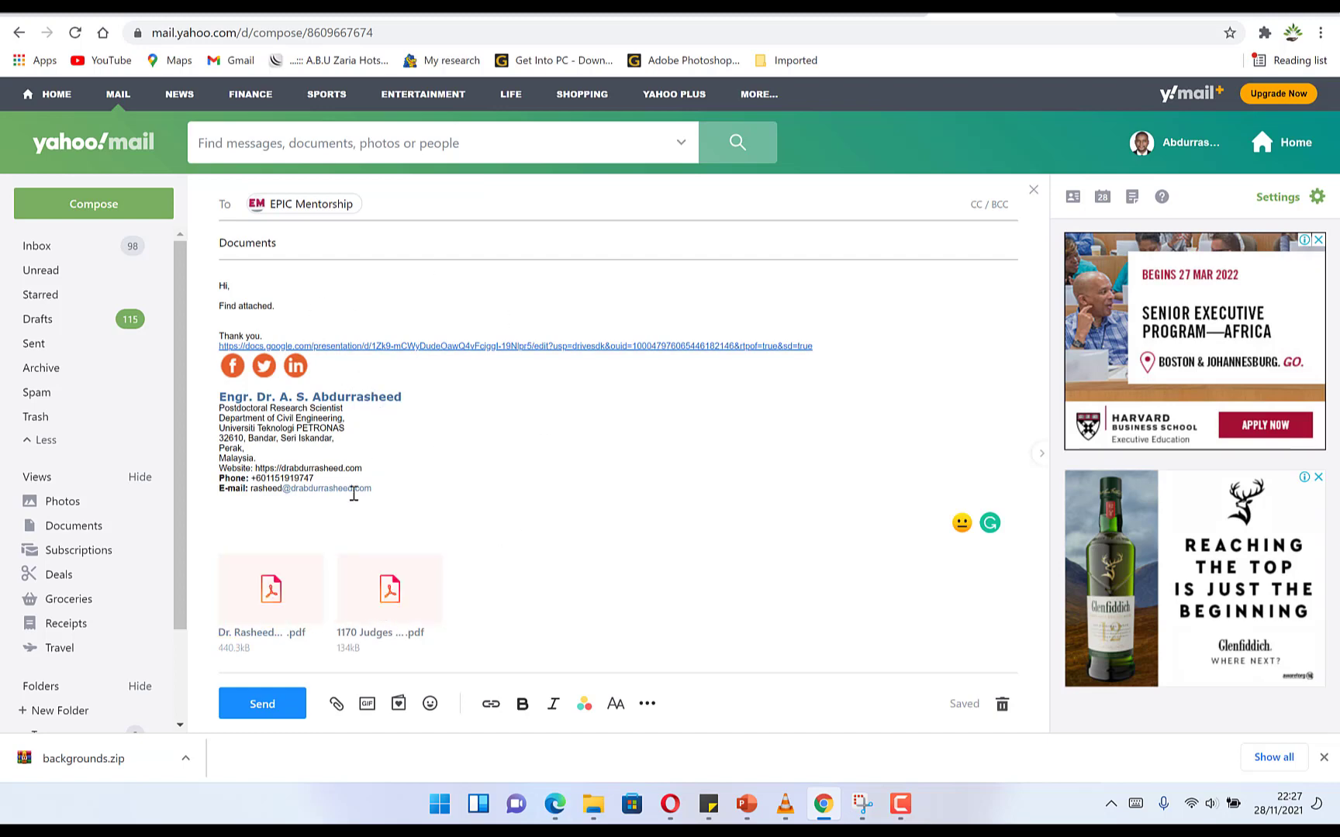
pyautogui.click(264, 706)
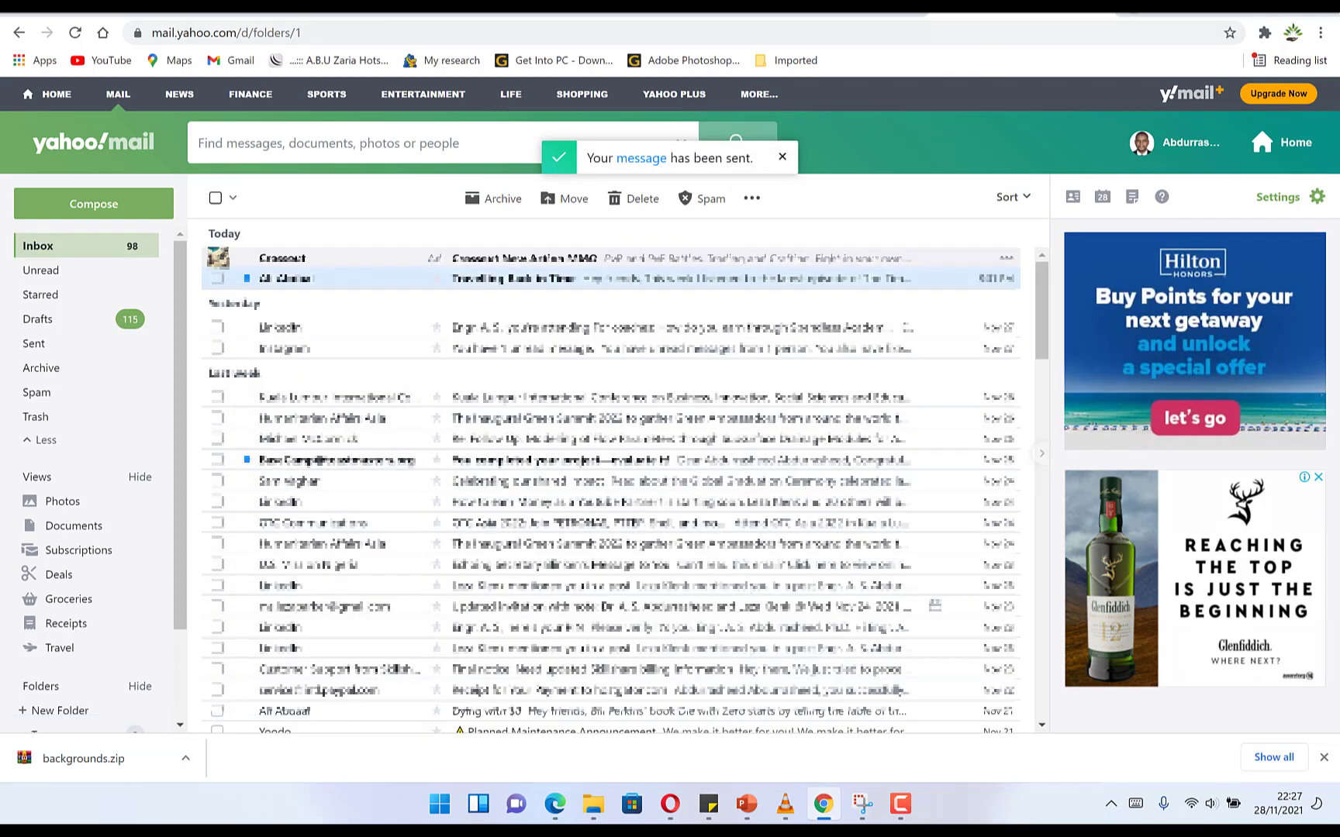
# Open Gmail in a new browser tab, refresh the inbox and open the received "Documents" email.
pyautogui.hotkey('ctrl', 't')
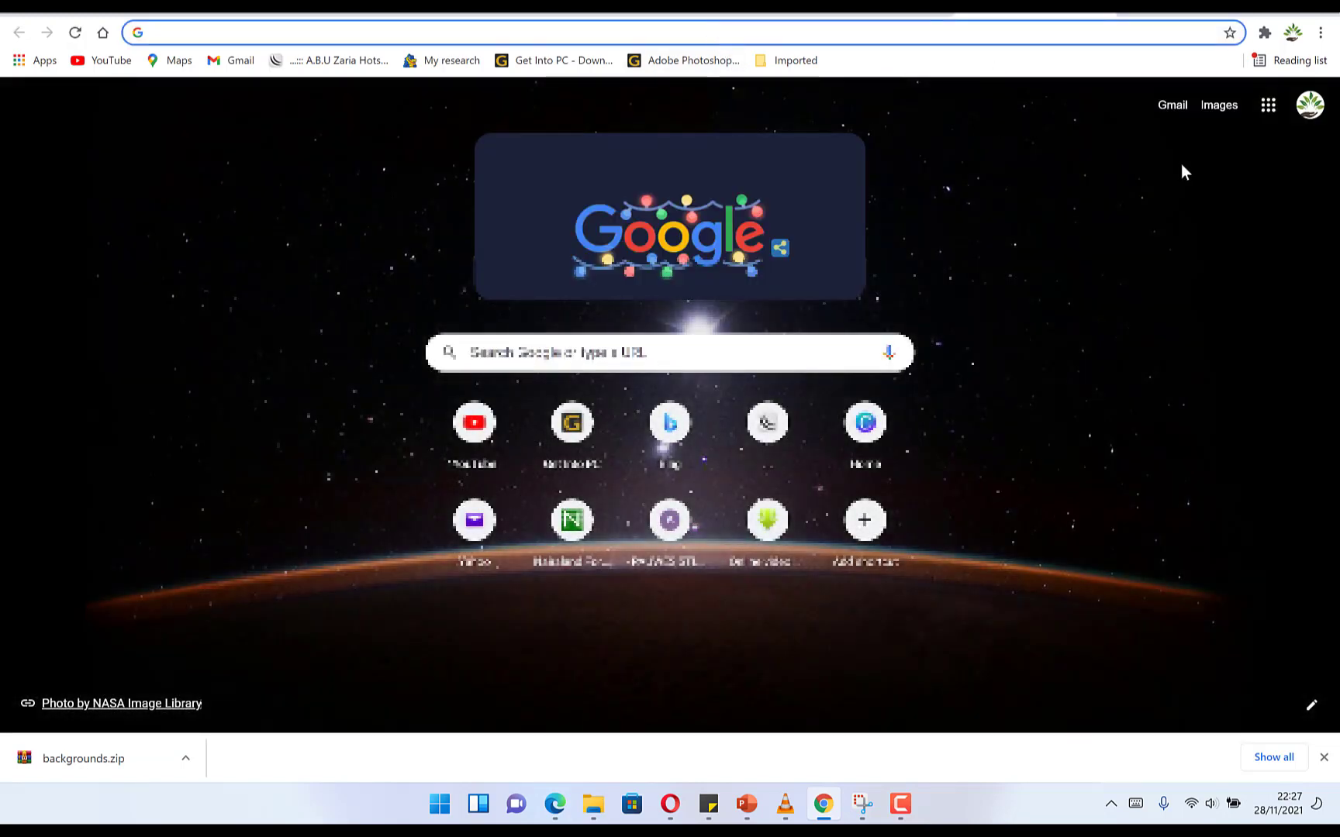
pyautogui.click(1172, 106)
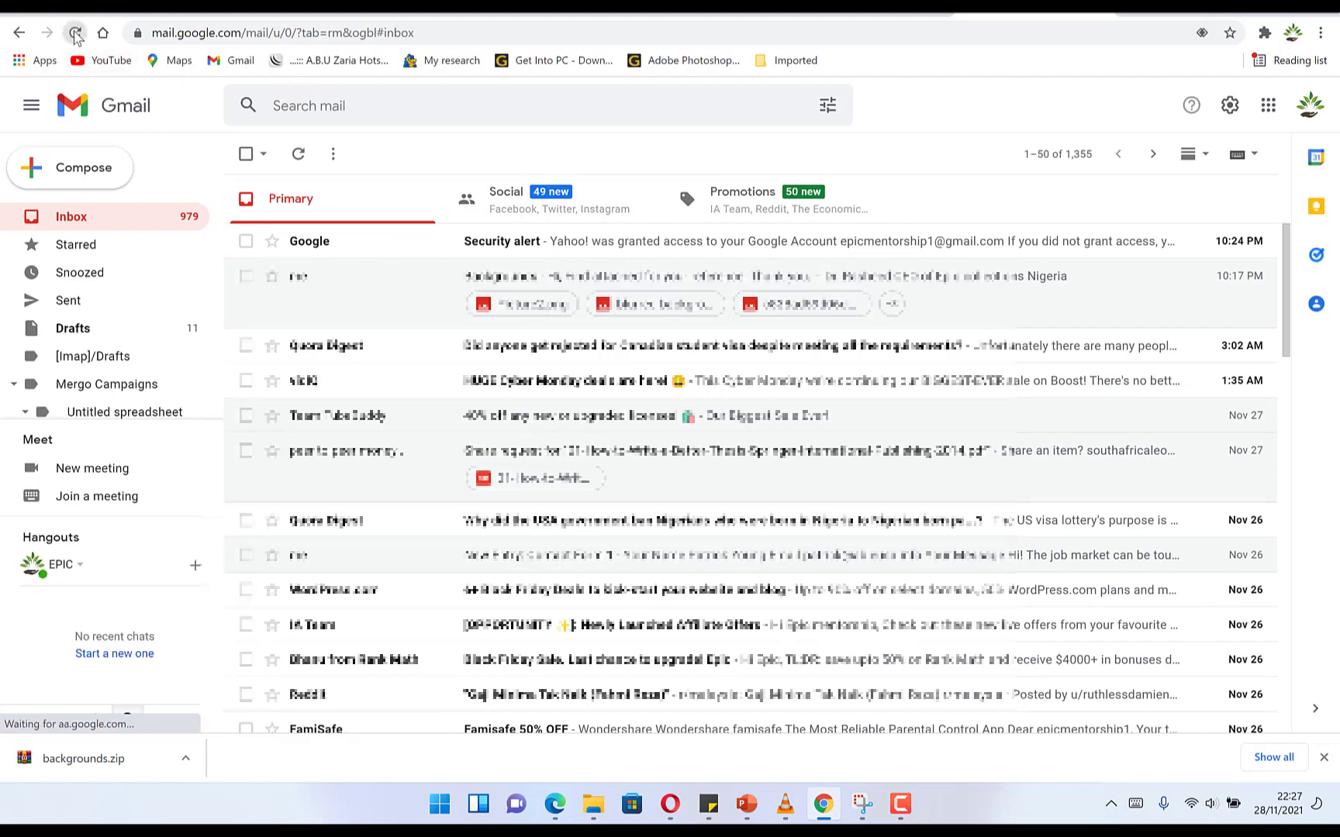
pyautogui.click(75, 34)
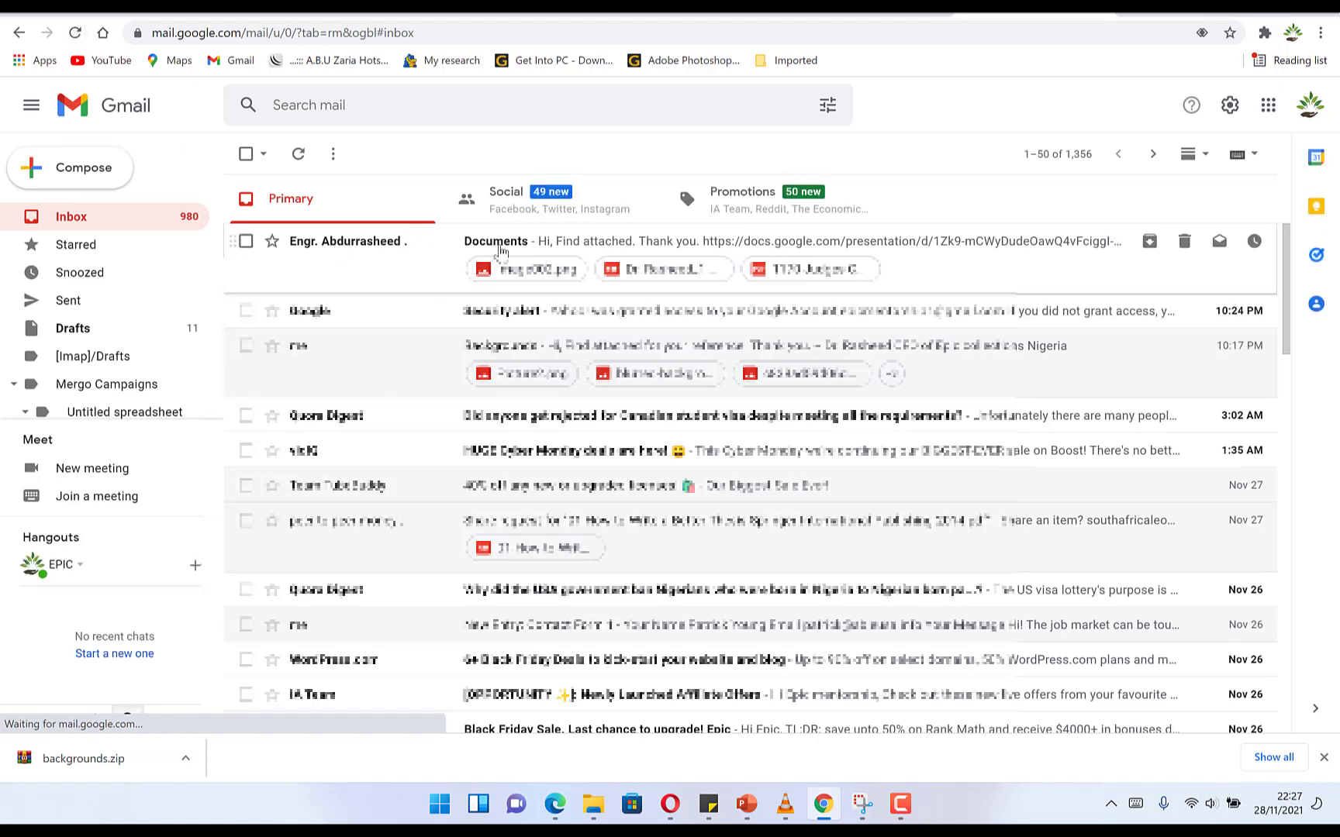
pyautogui.click(621, 251)
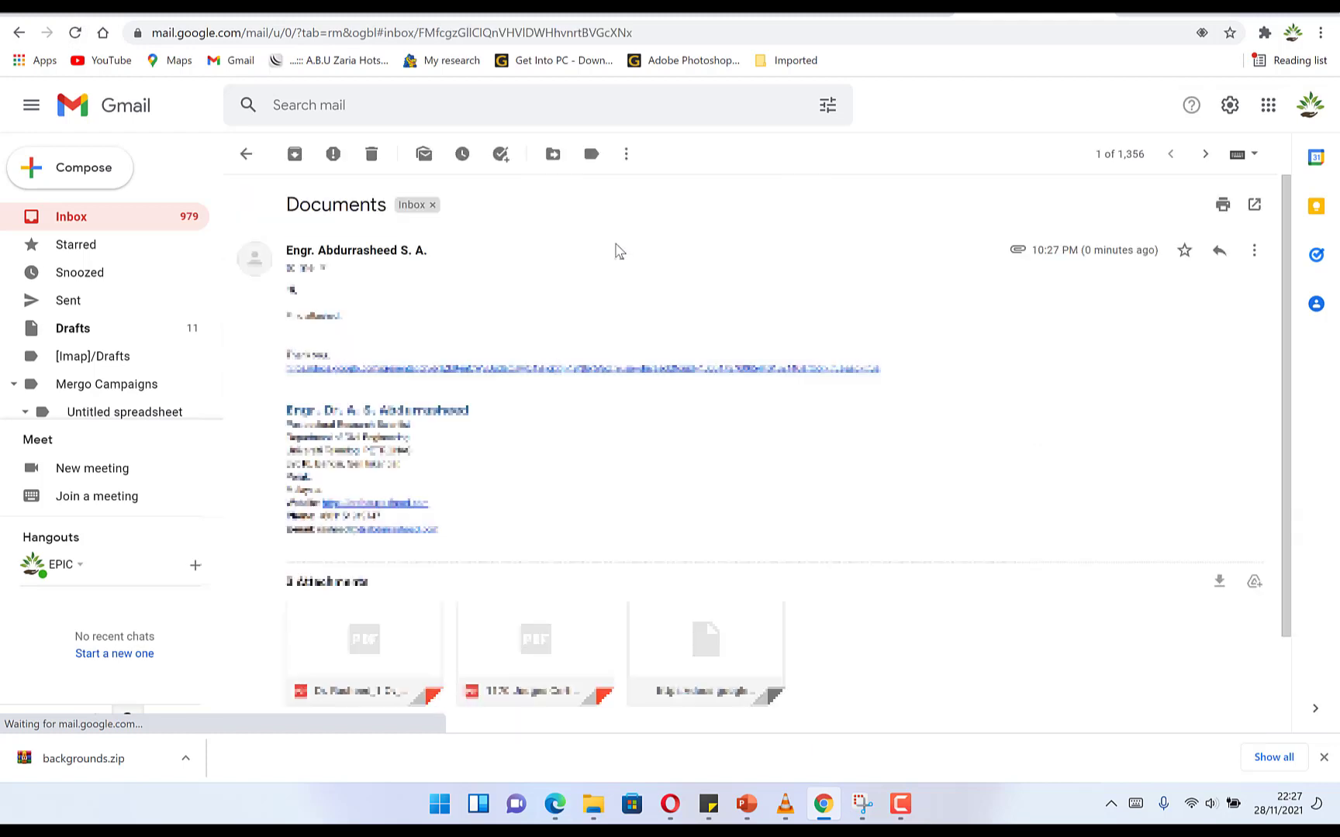
# Check the shared presentation through its link in the email, return to Gmail and download the "1170 Judges Certifications of Eligibility and Code of Ethics" PDF.
pyautogui.click(503, 369)
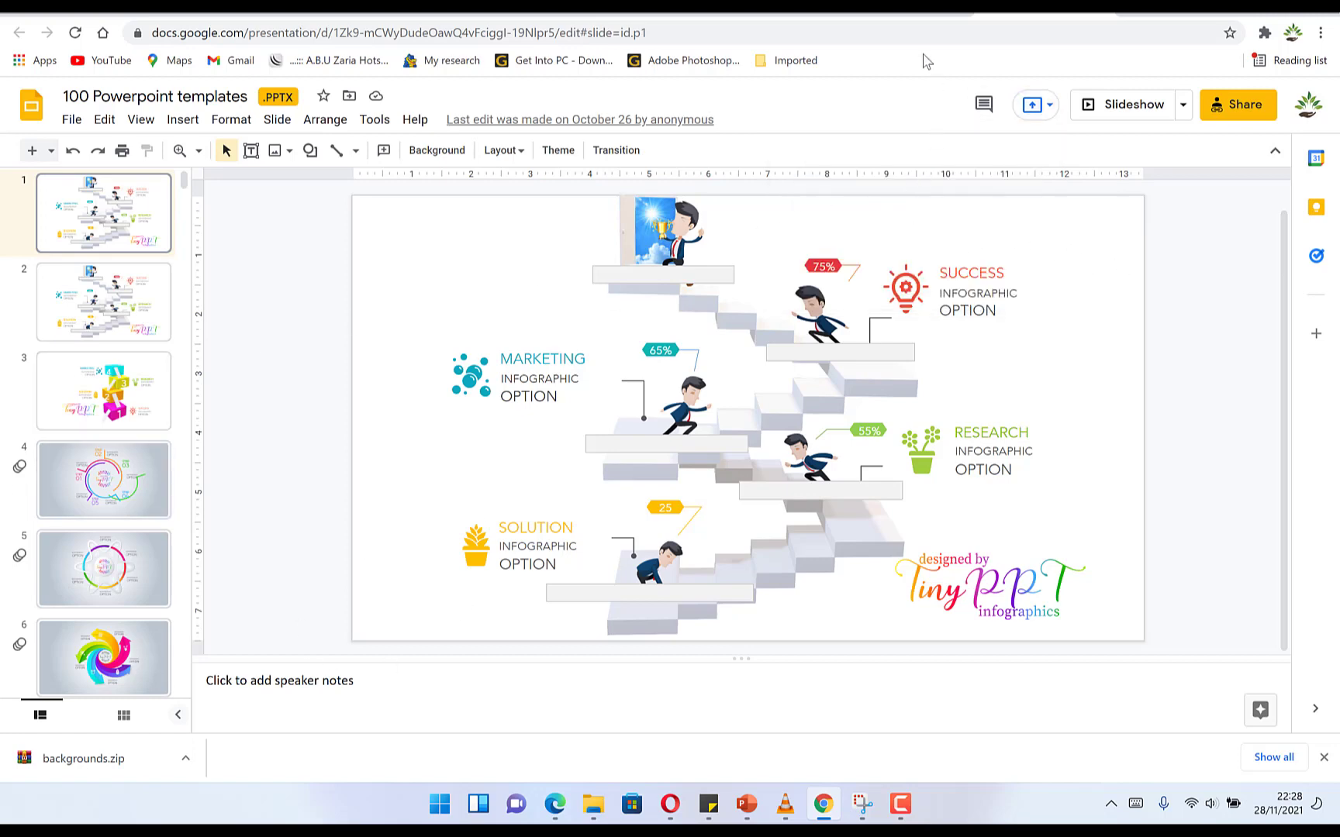
pyautogui.click(895, 6)
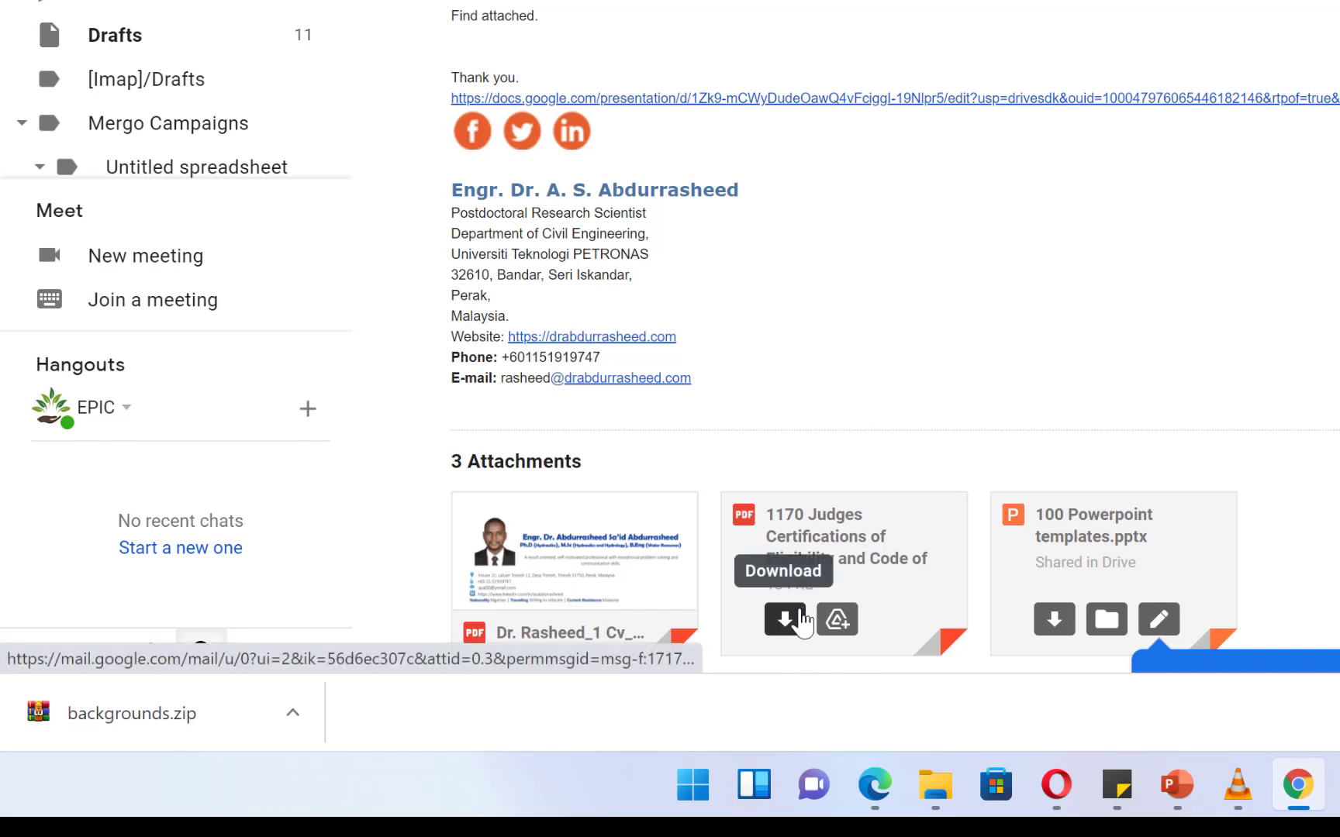
pyautogui.click(784, 626)
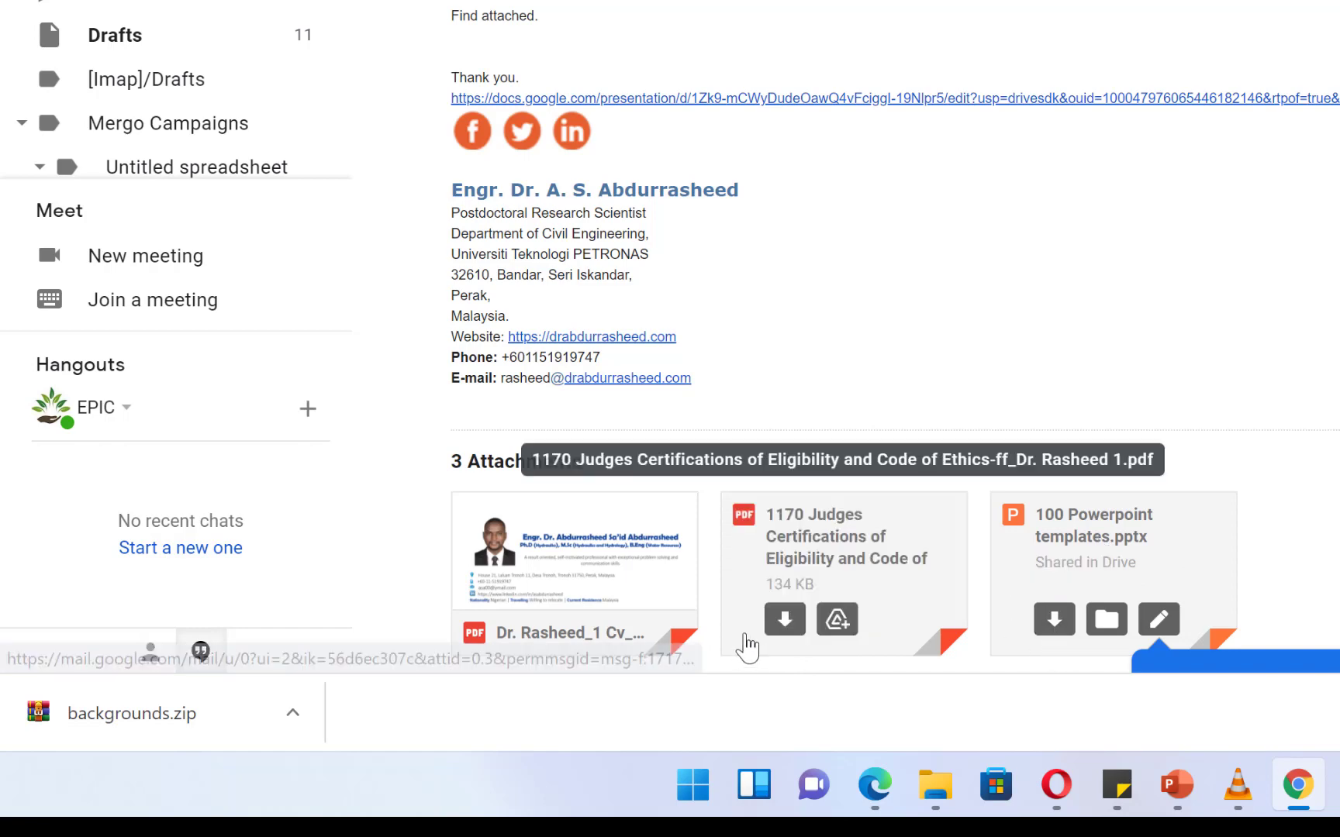
pyautogui.click(787, 622)
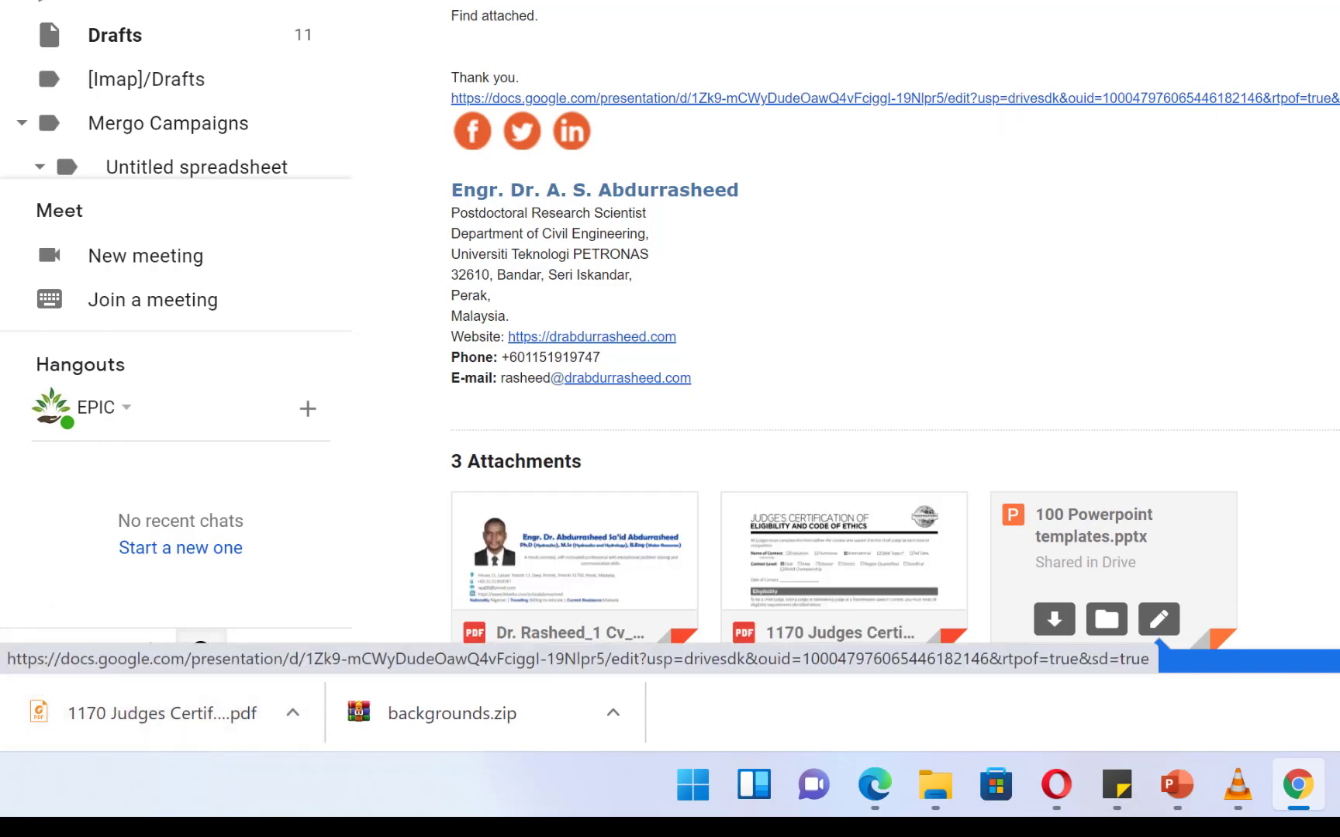
# Open the "100 Powerpoint templates.pptx" attachment in Google Slides, show its available download formats, and return to the received email in Gmail.
pyautogui.click(1158, 621)
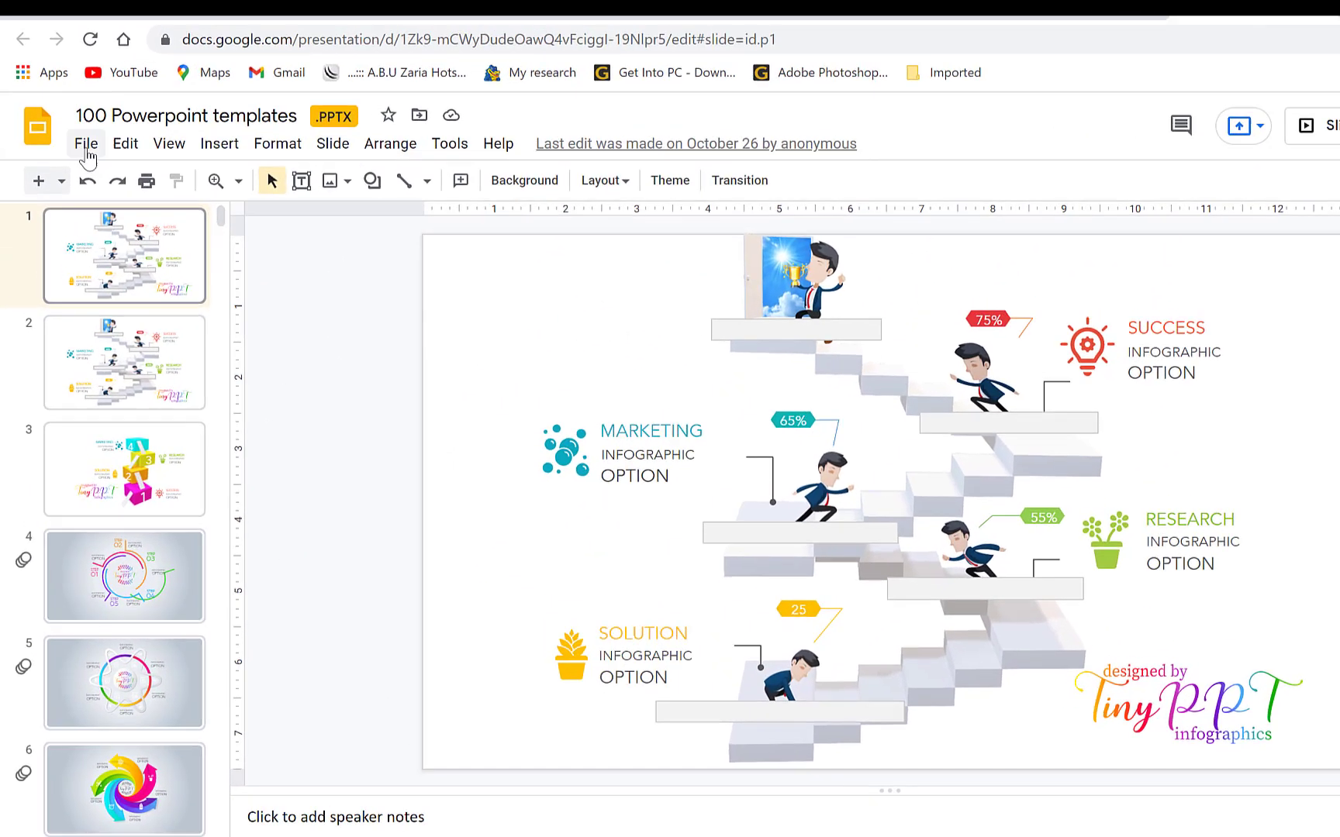
pyautogui.click(72, 119)
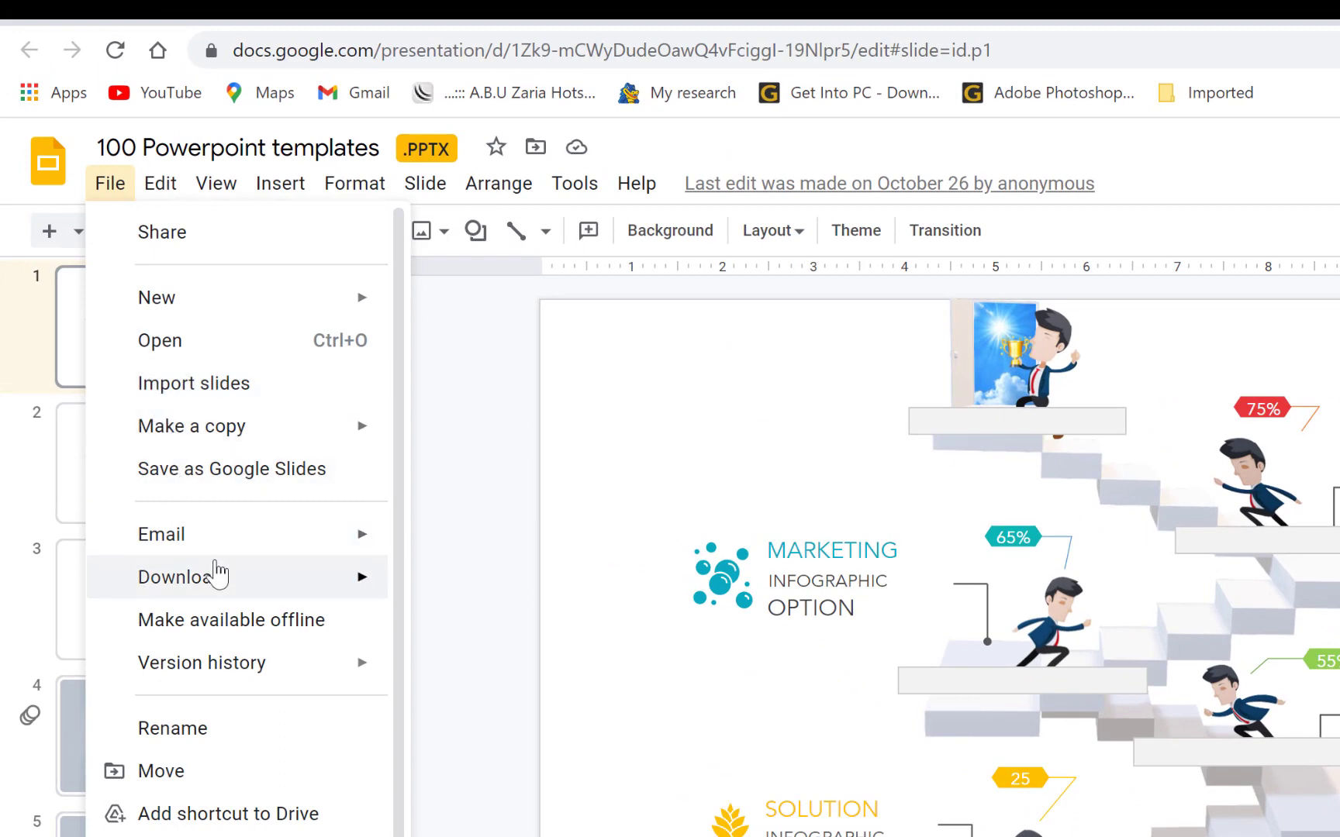
pyautogui.moveTo(276, 582)
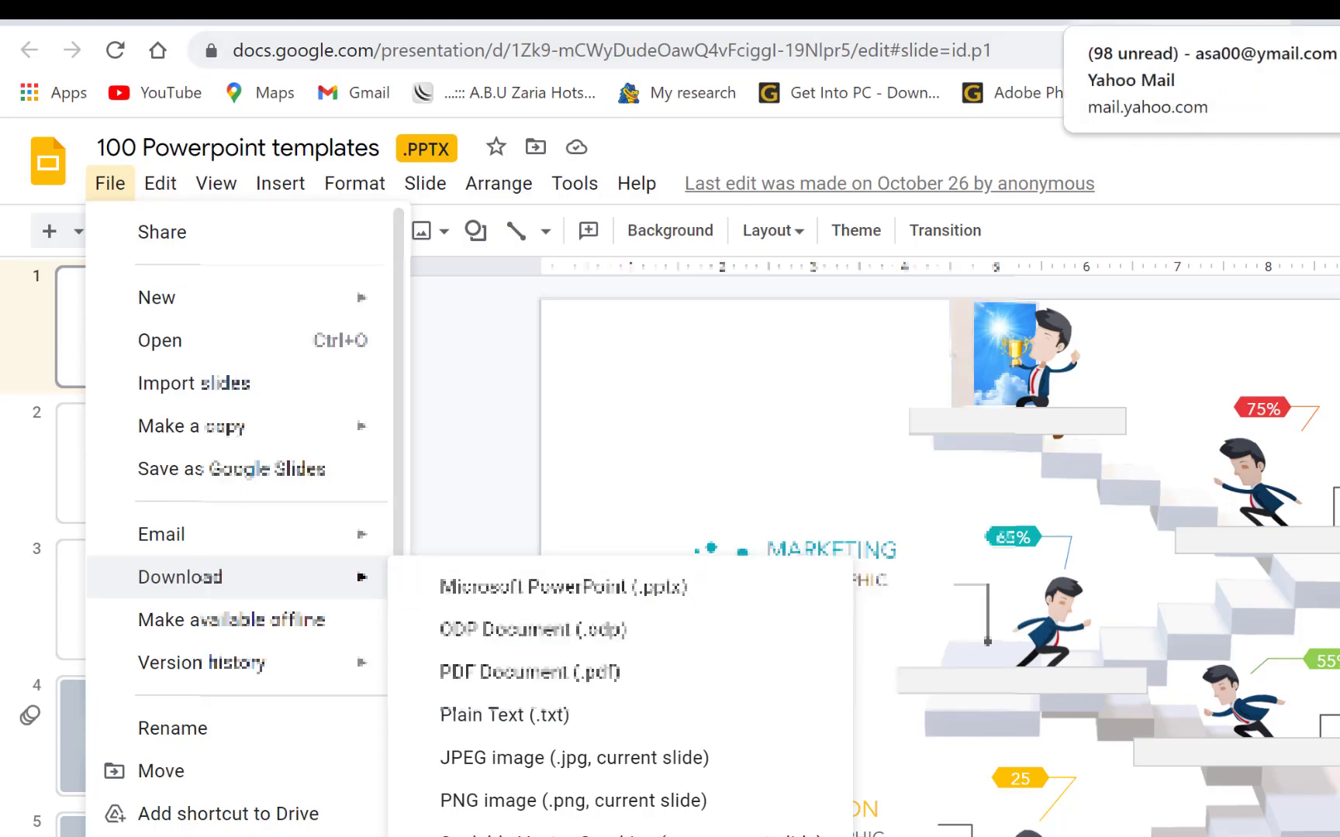
pyautogui.click(1176, 22)
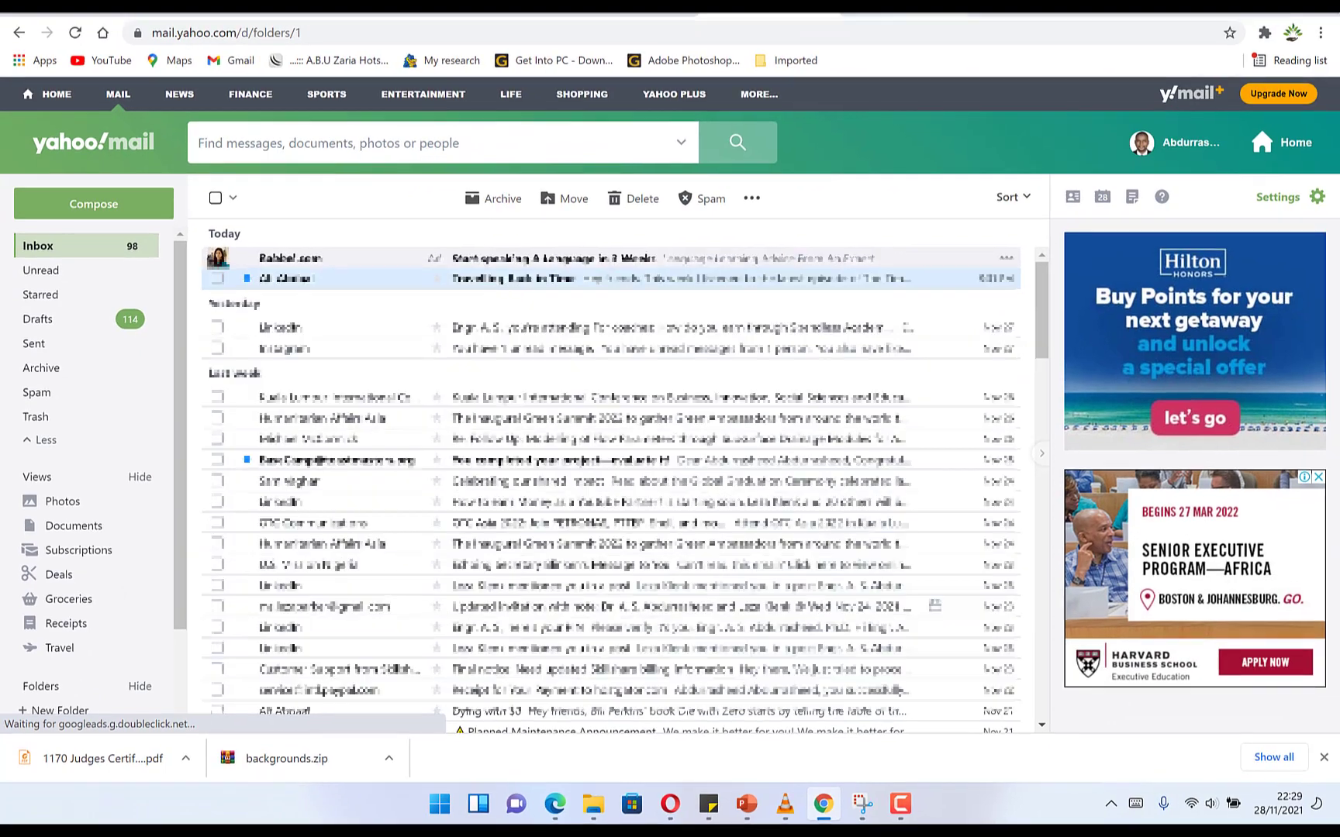
pyautogui.click(905, 14)
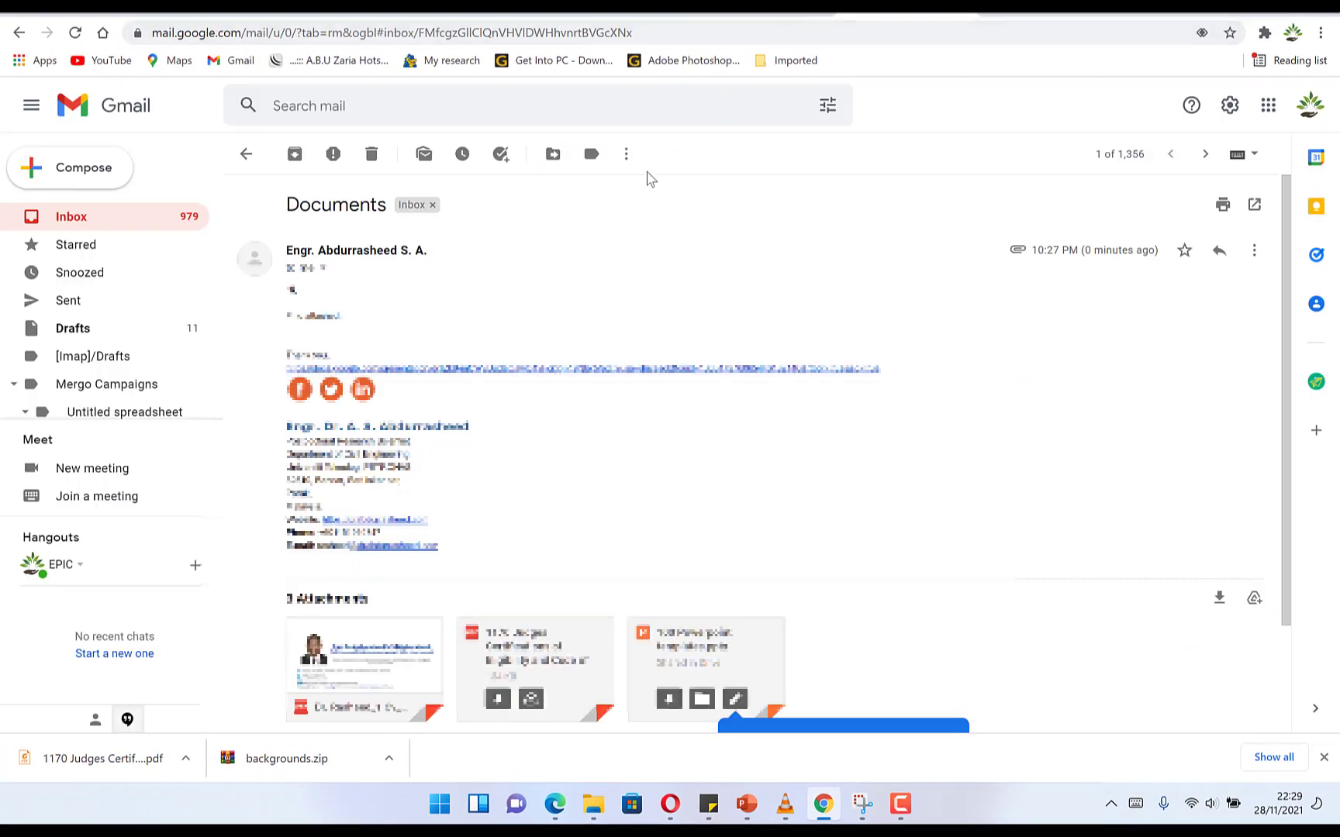